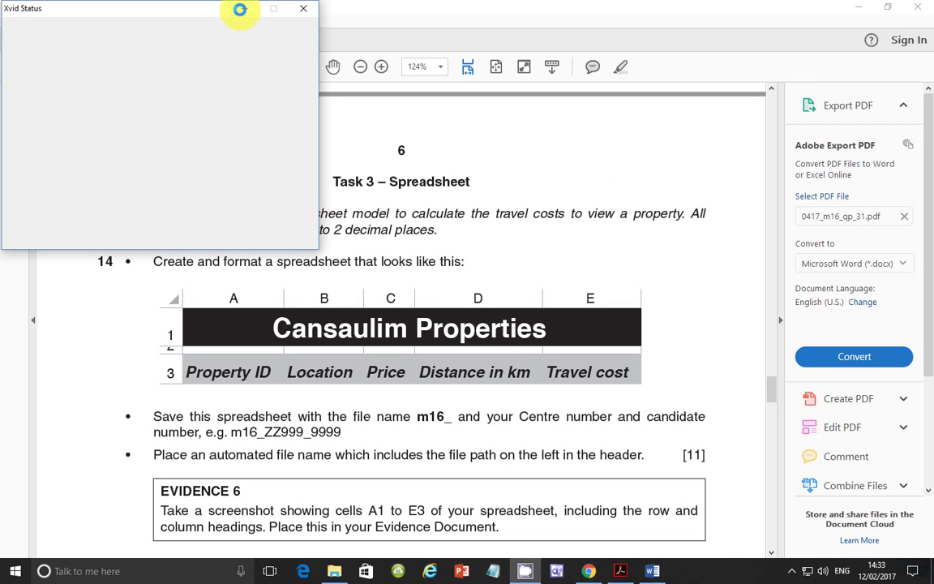
left_click(242, 9)
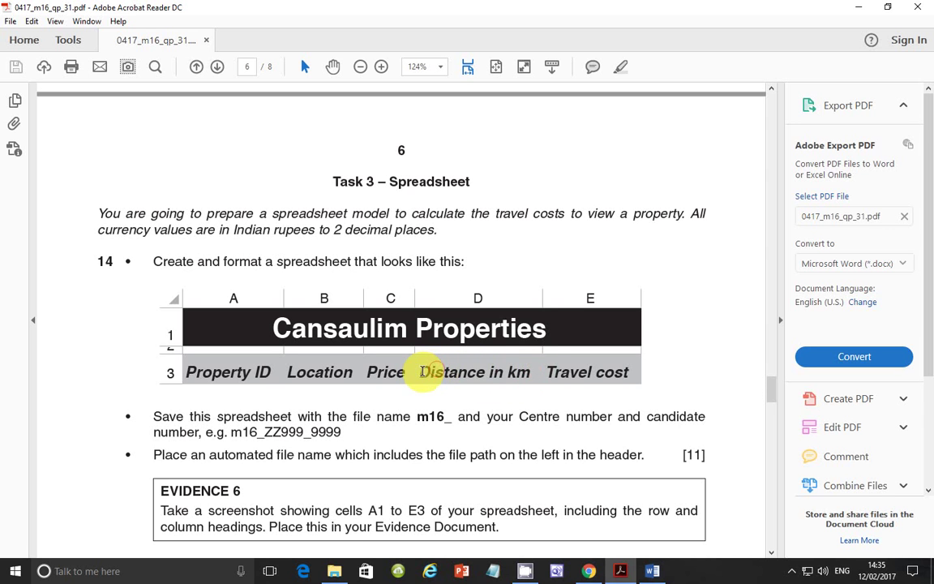
left_click(523, 399)
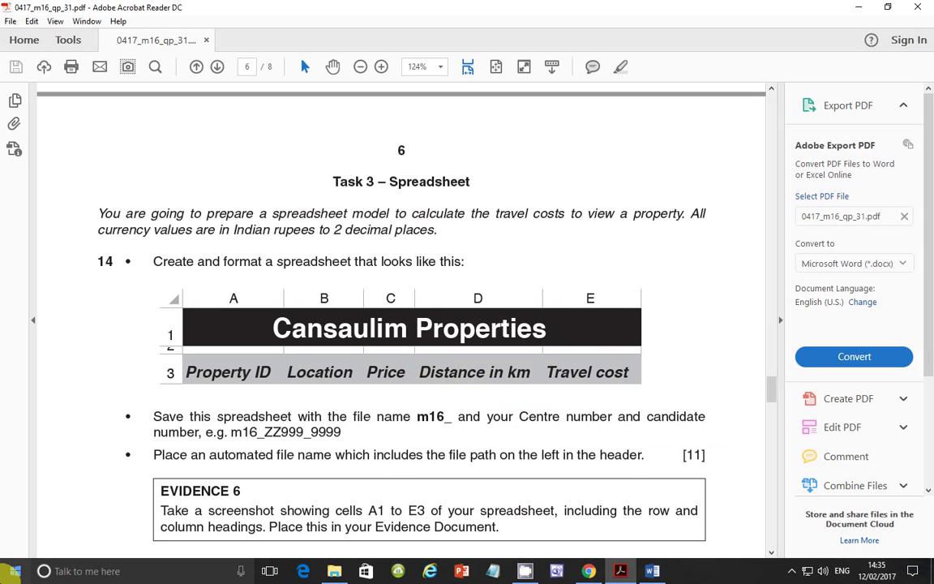
Launch Excel 2016 from the Start menu search and create a blank workbook.
left_click(10, 570)
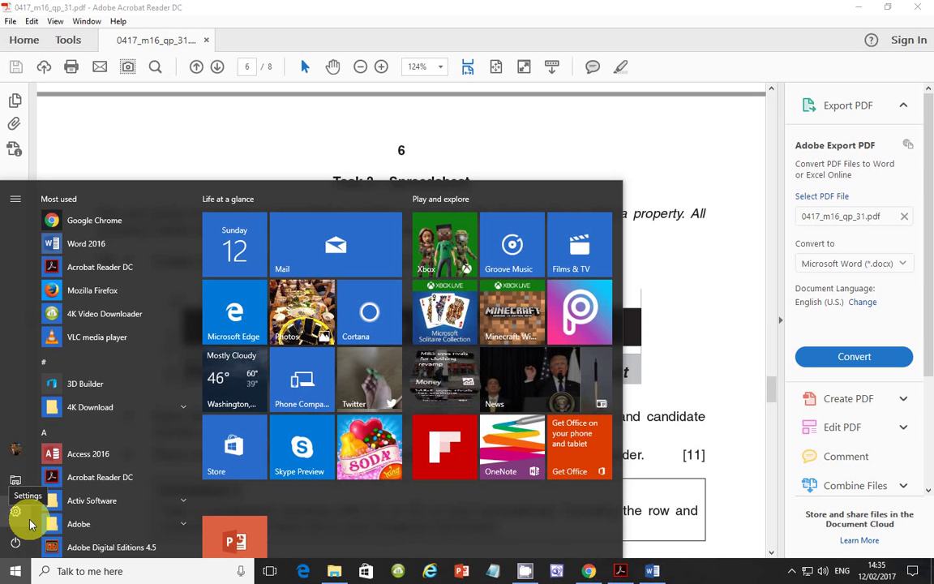
type("exc")
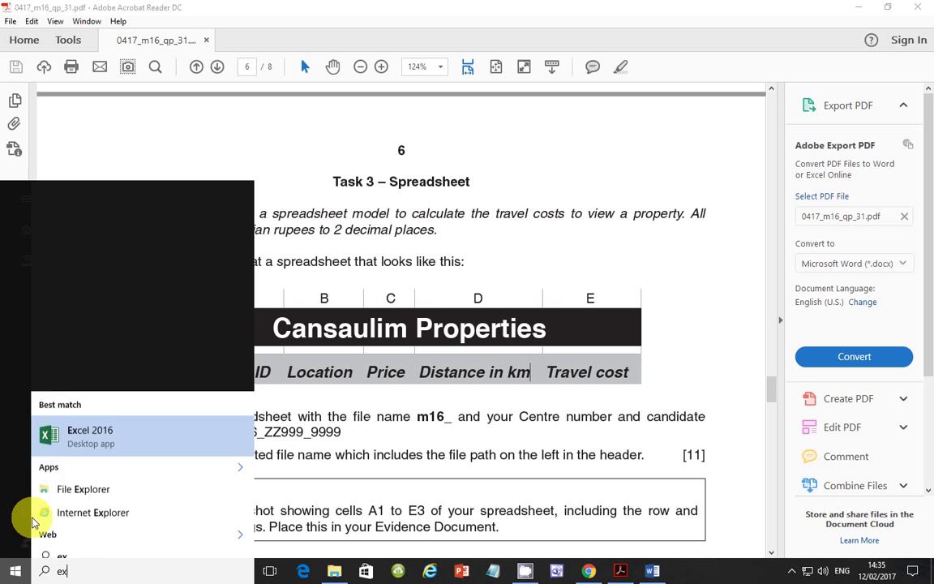
left_click(113, 225)
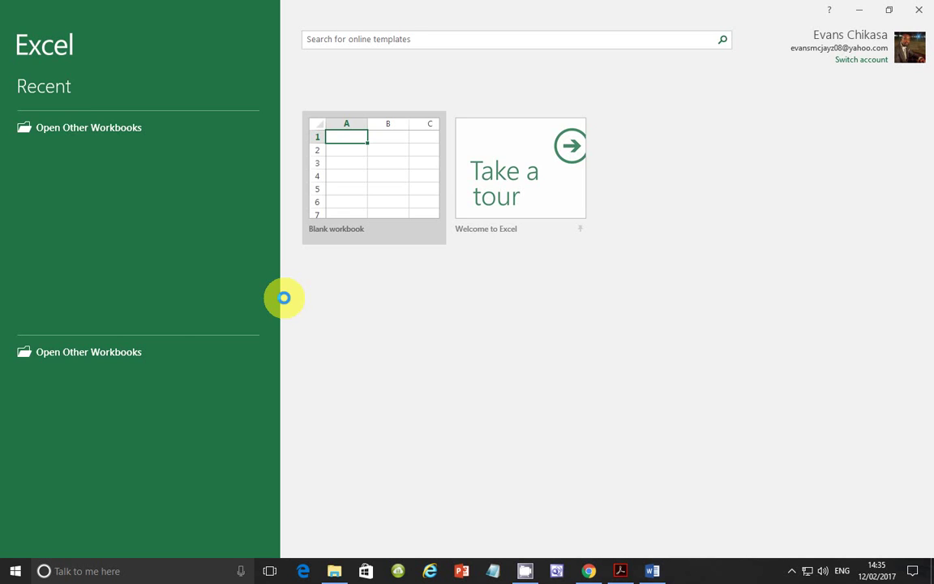
left_click(359, 167)
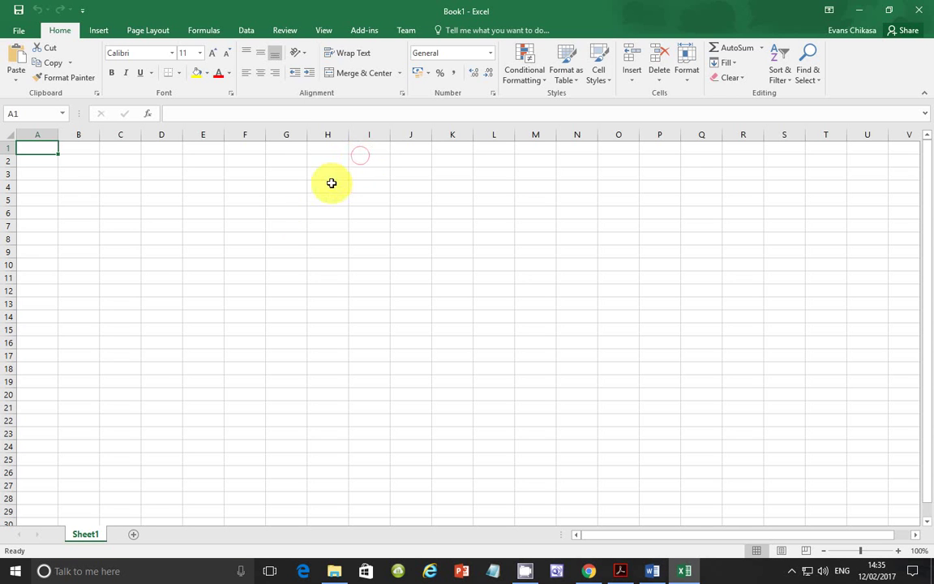
Merge and centre cells A1:E1 and enter the title 'Cansaulim Properties'.
left_click_drag(44, 146, 207, 147)
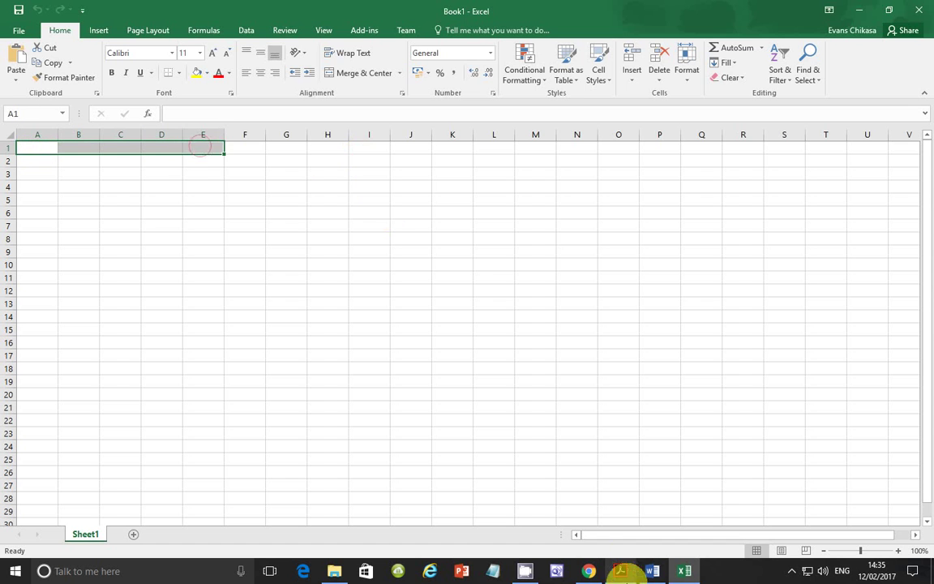
left_click(337, 73)
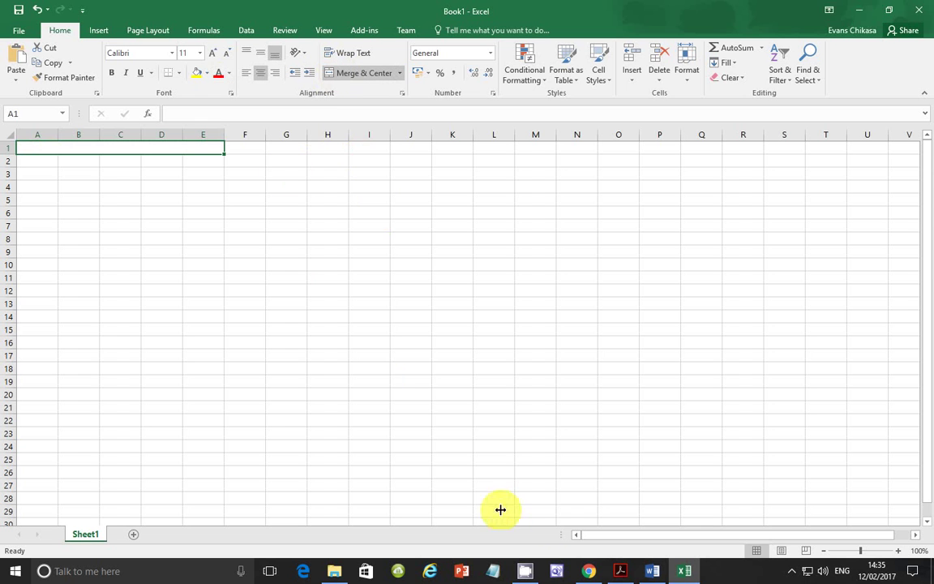
left_click(626, 573)
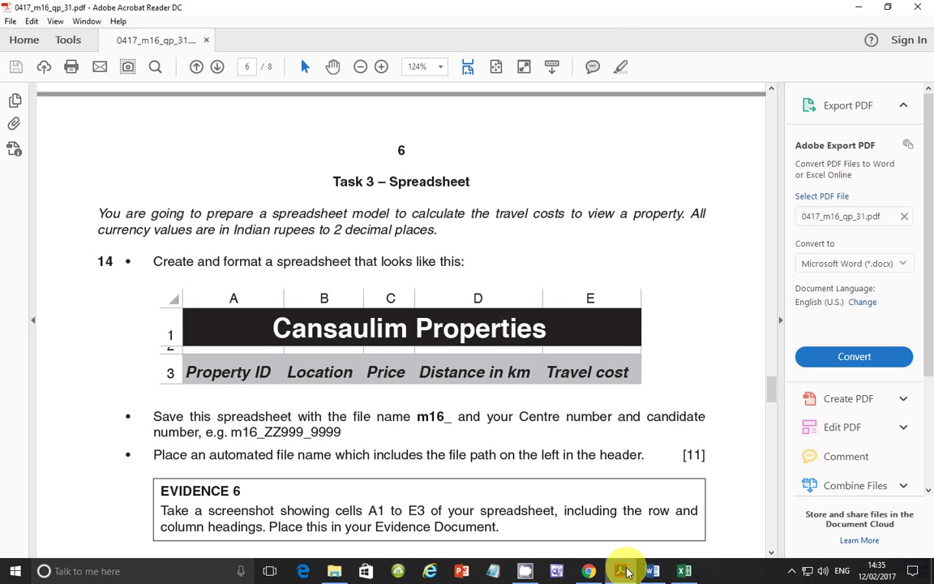
left_click(626, 573)
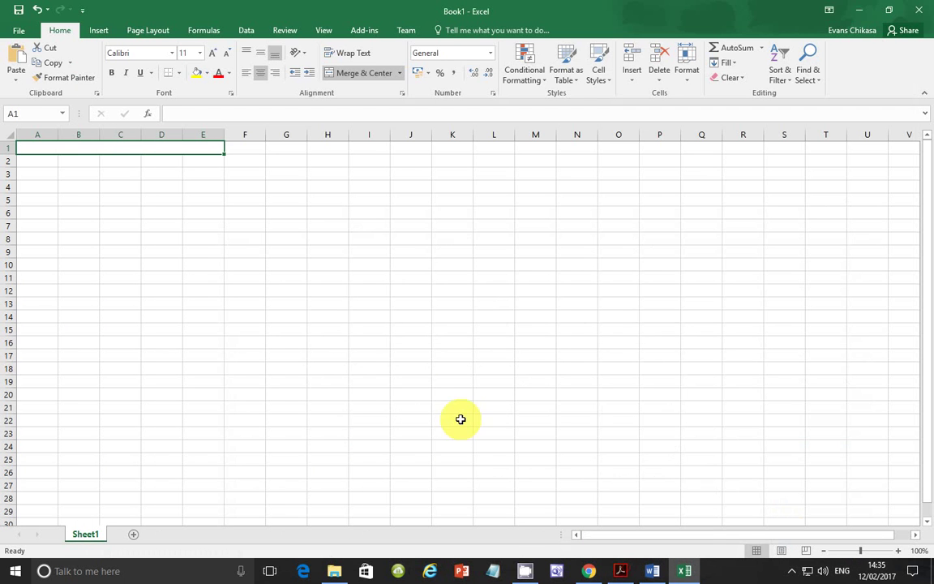
type("Can")
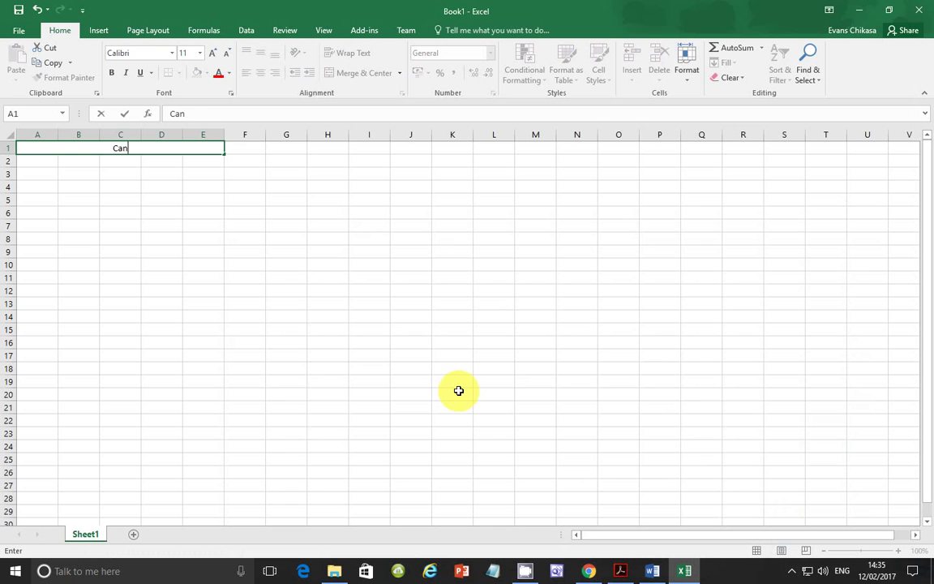
type("saulim Pro")
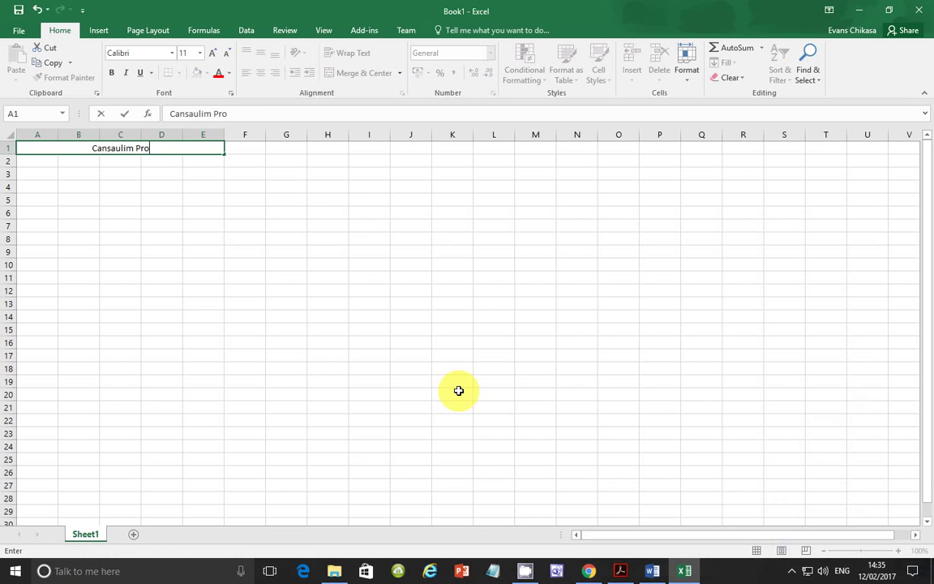
type("perties")
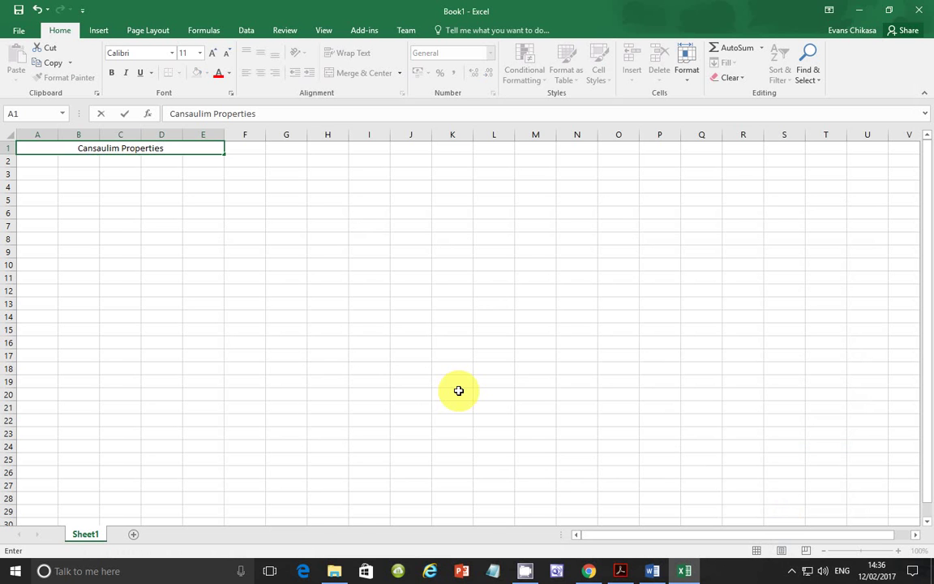
left_click(620, 571)
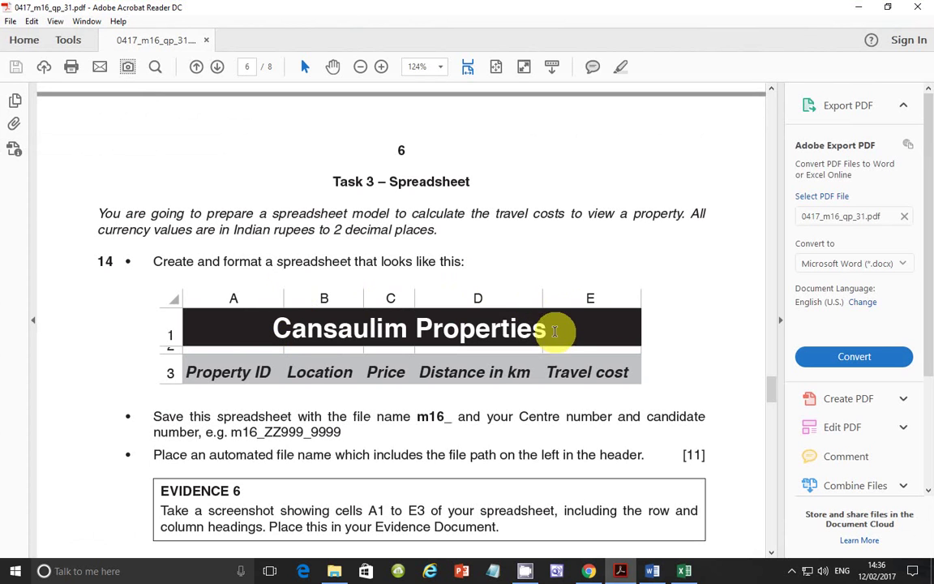
Make the merged Cansaulim Properties title bold and raise its font size to 22.
left_click(684, 572)
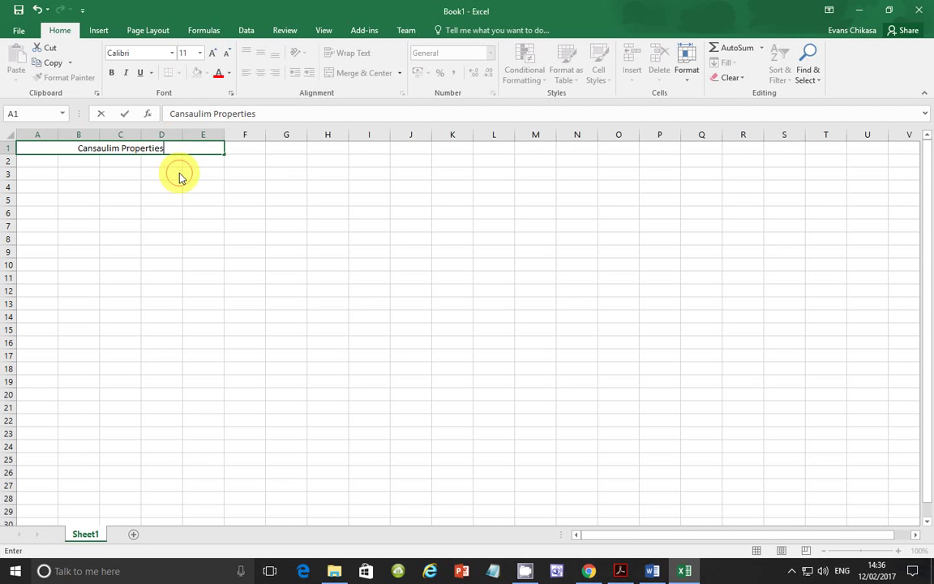
left_click(179, 171)
key("Down")
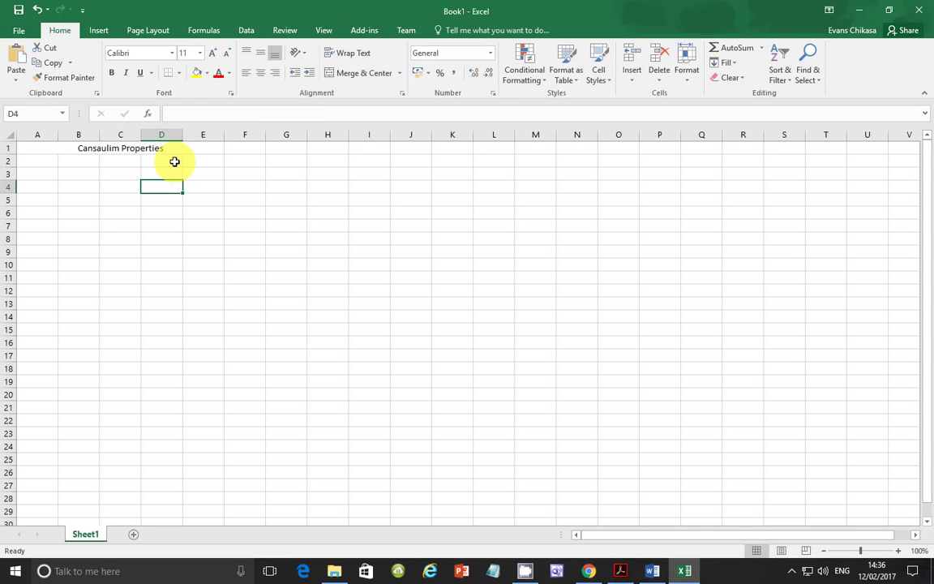
left_click(162, 148)
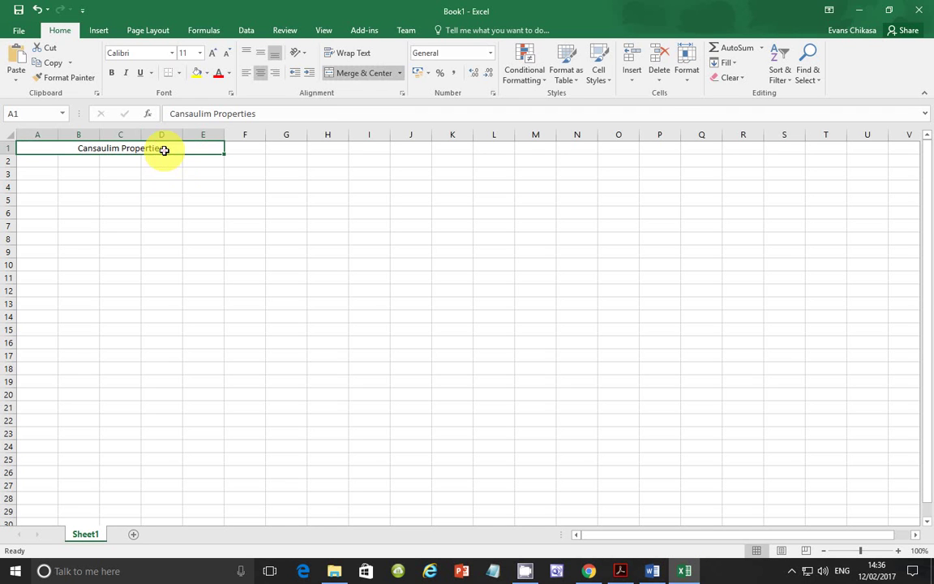
left_click(113, 74)
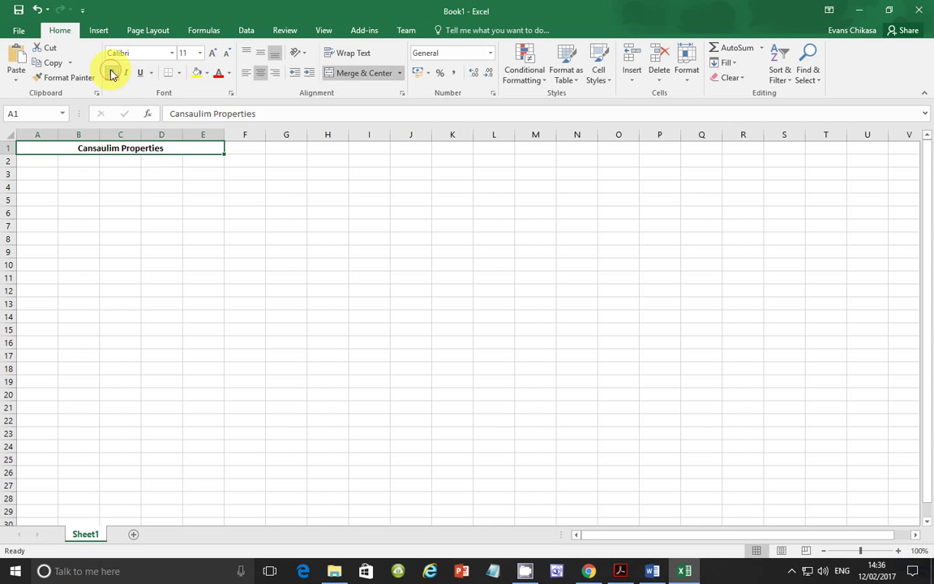
left_click(216, 56)
left_click(216, 55)
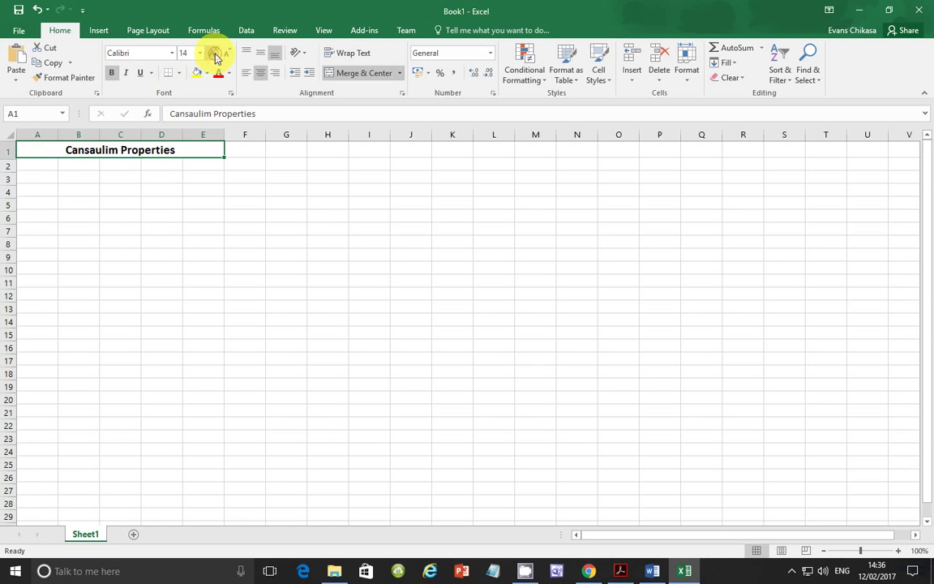
left_click(215, 55)
left_click(216, 55)
left_click(216, 55)
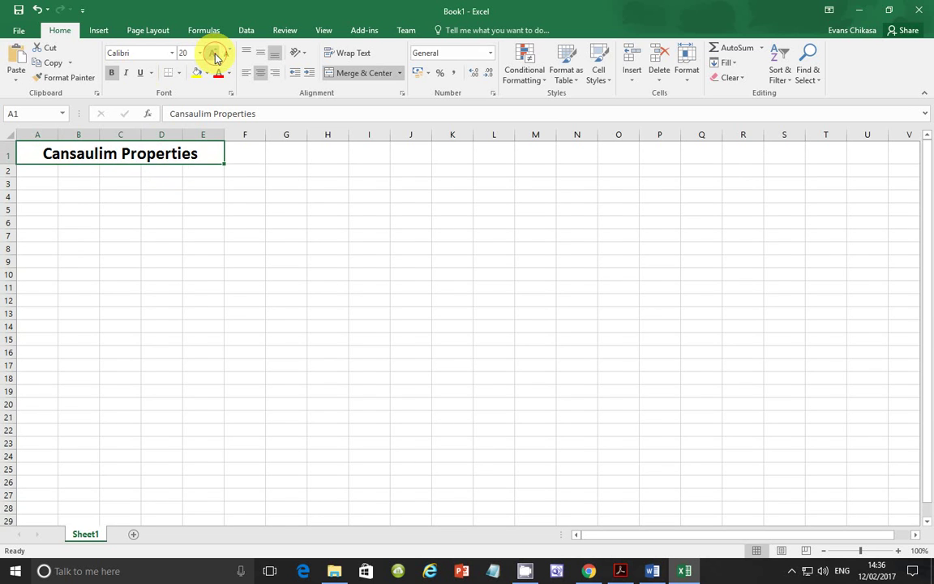
left_click(216, 56)
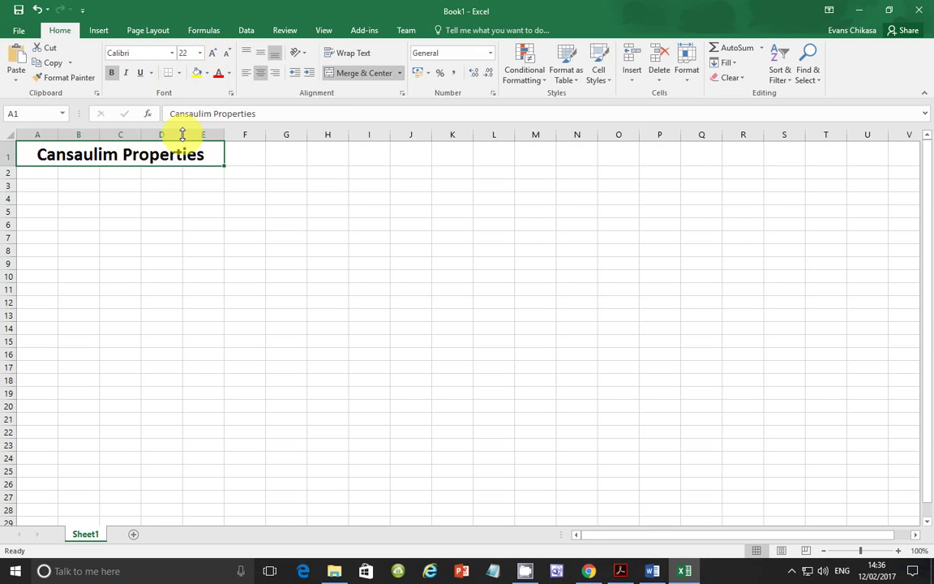
Give the title cell a black fill with white text.
left_click(208, 74)
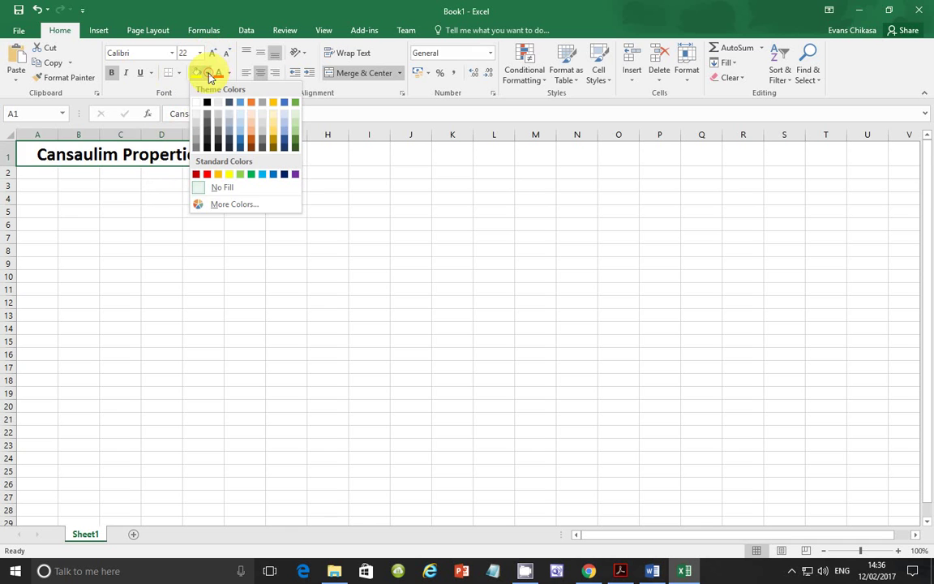
left_click(206, 98)
left_click(230, 74)
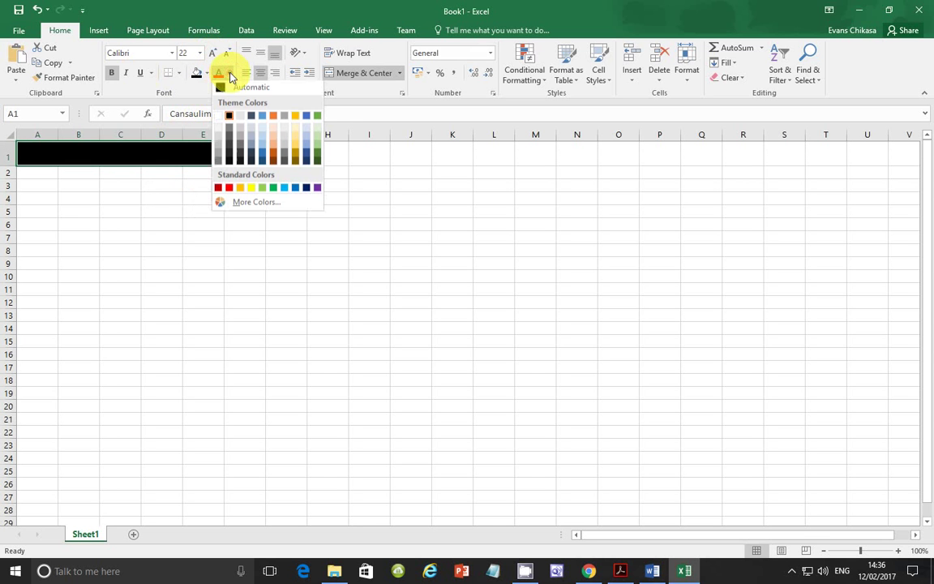
left_click(219, 121)
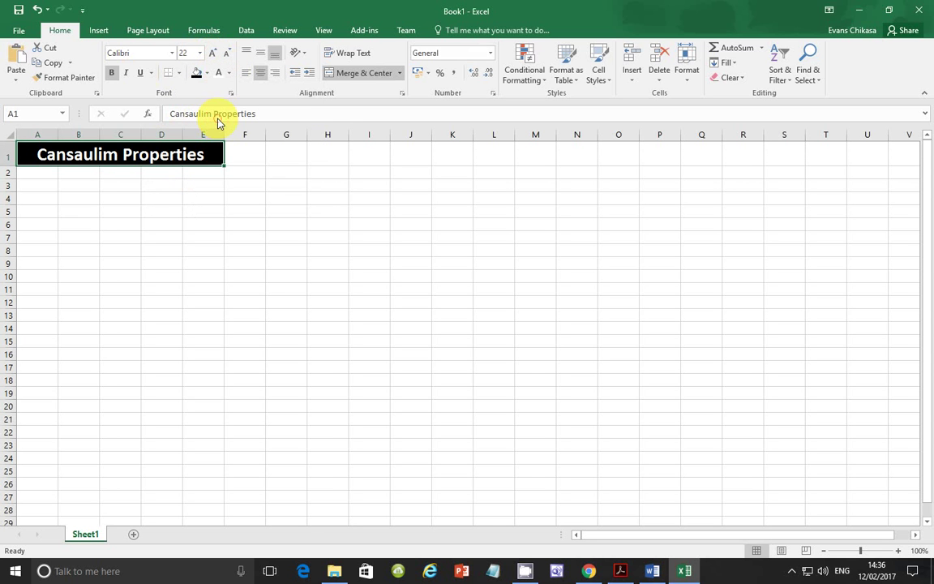
left_click(621, 569)
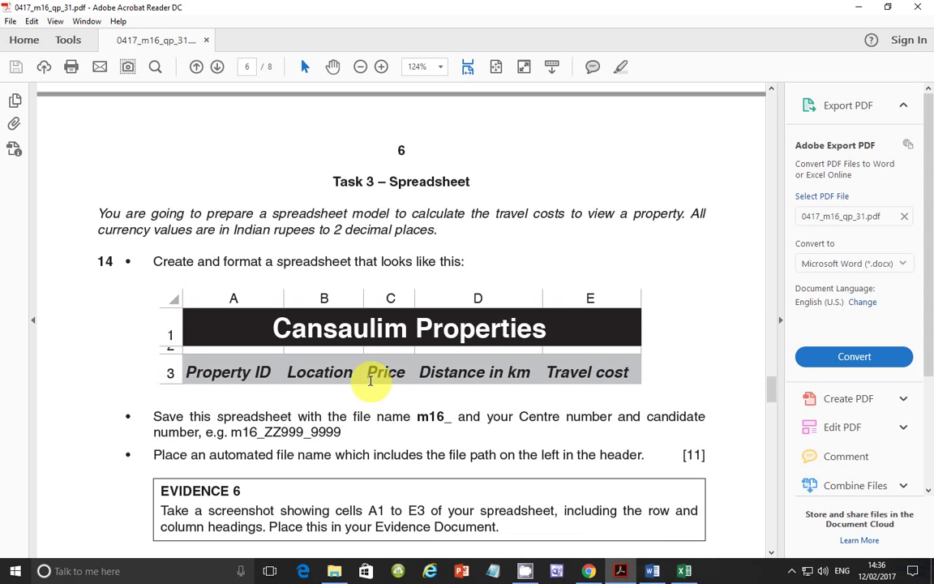
left_click(685, 571)
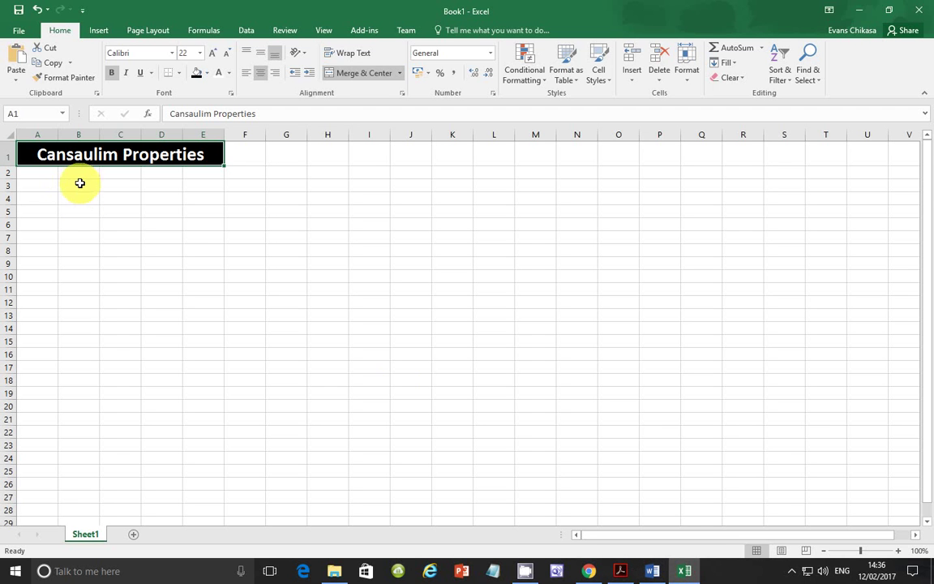
left_click_drag(9, 177, 8, 169)
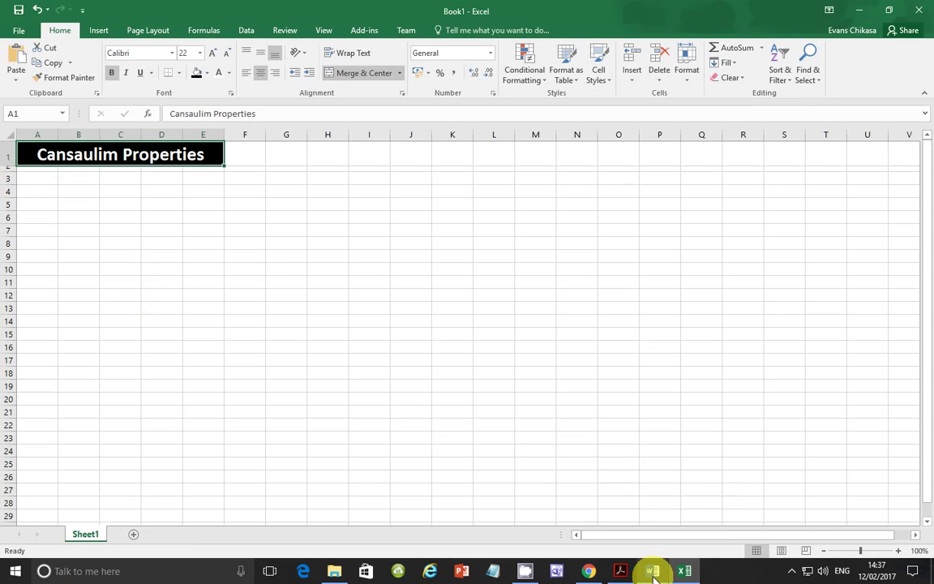
left_click(620, 570)
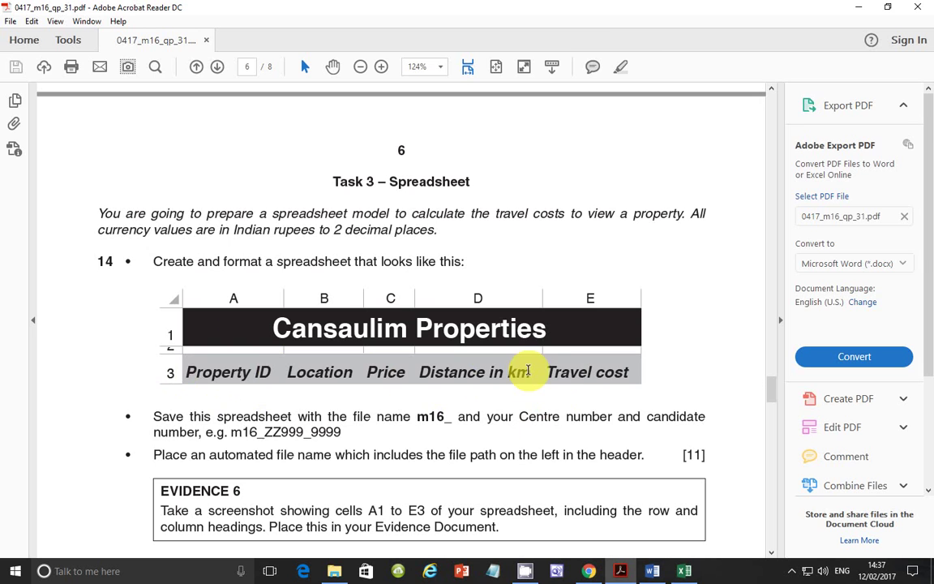
Enter the headings Property ID, Location, Price, Distance in km and Travel cost in A3:E3.
left_click(682, 569)
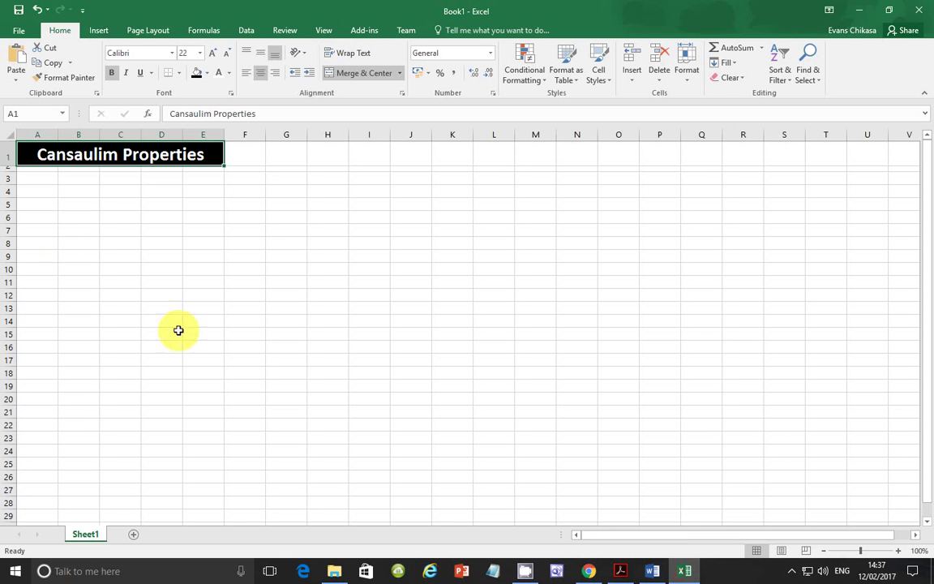
left_click(34, 182)
type("Property ID")
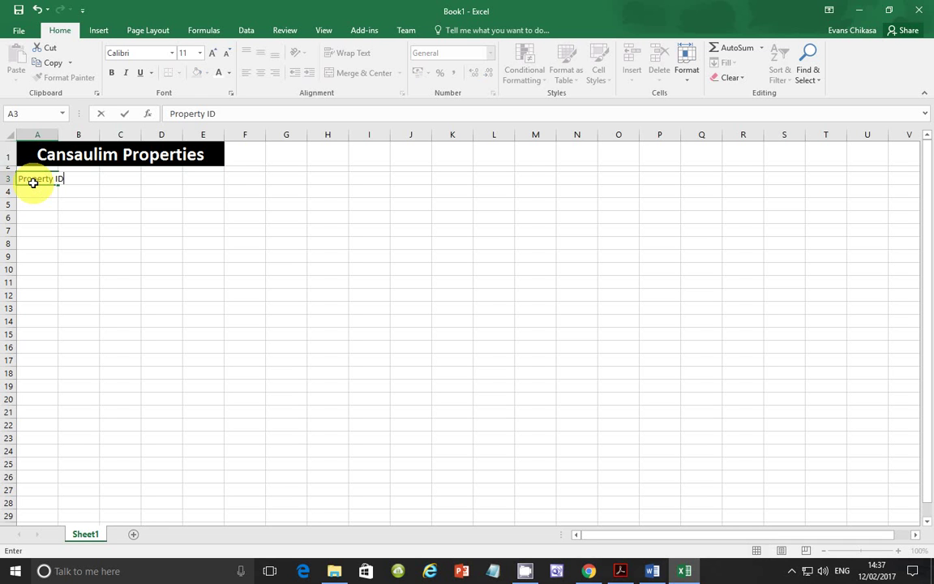
key("Tab")
type("Lo")
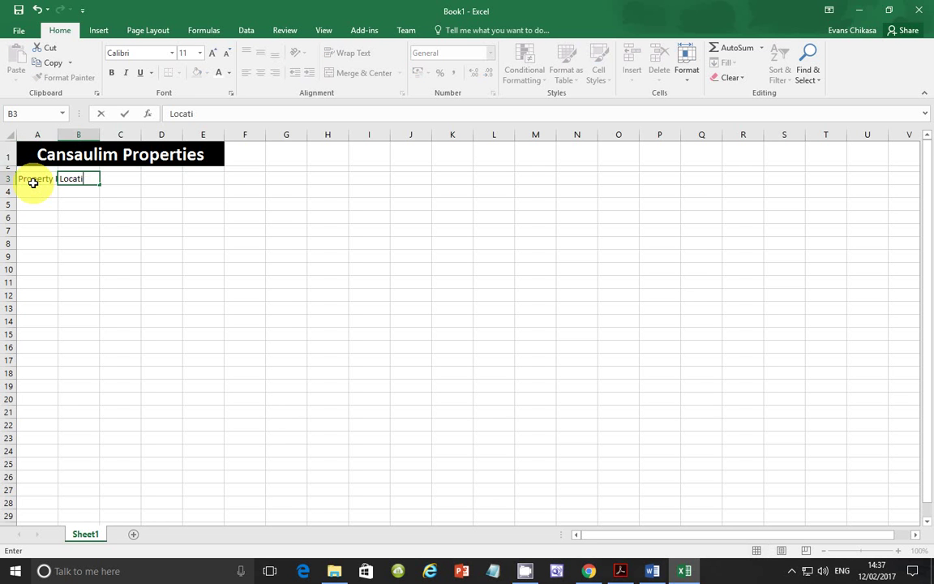
key("Tab")
type("P")
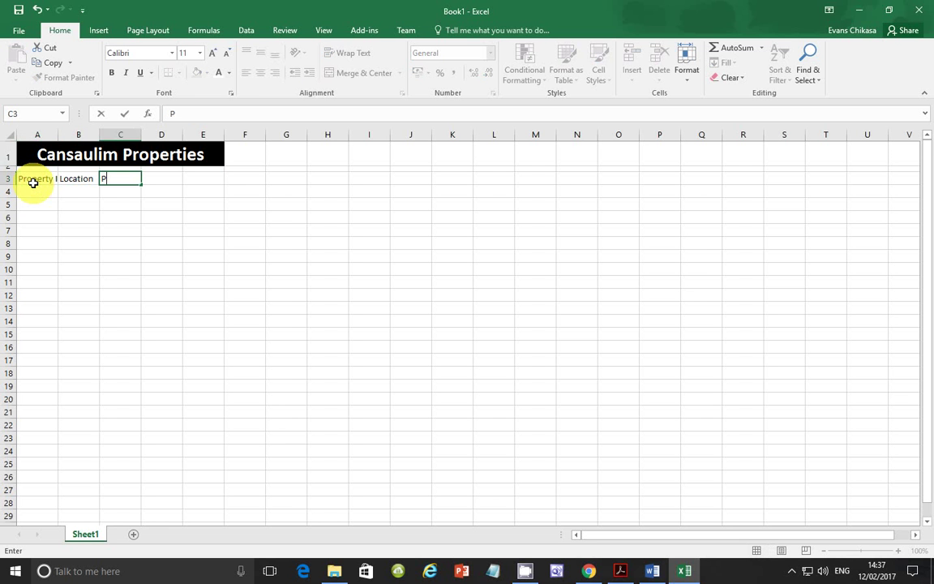
key("Tab")
type("Di")
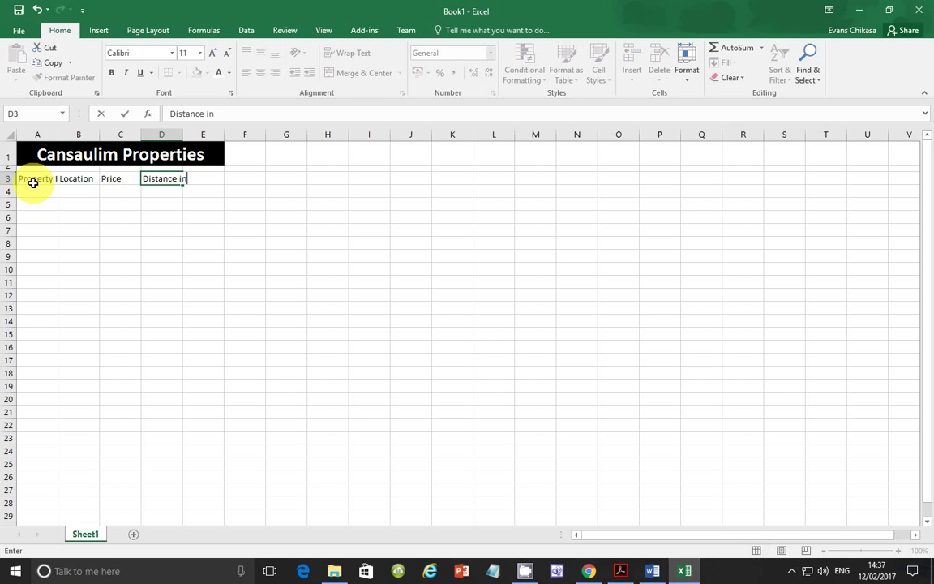
key("Tab")
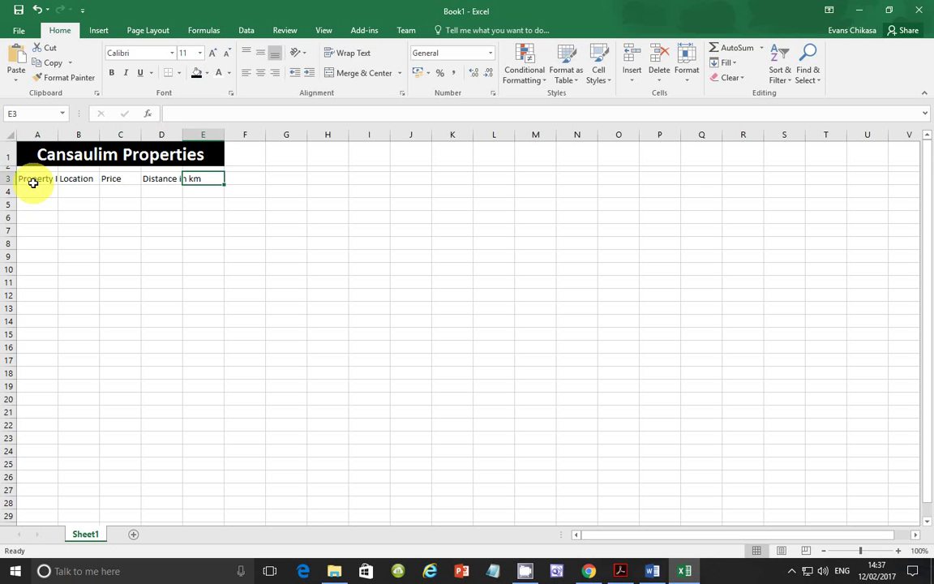
type("Travel cost")
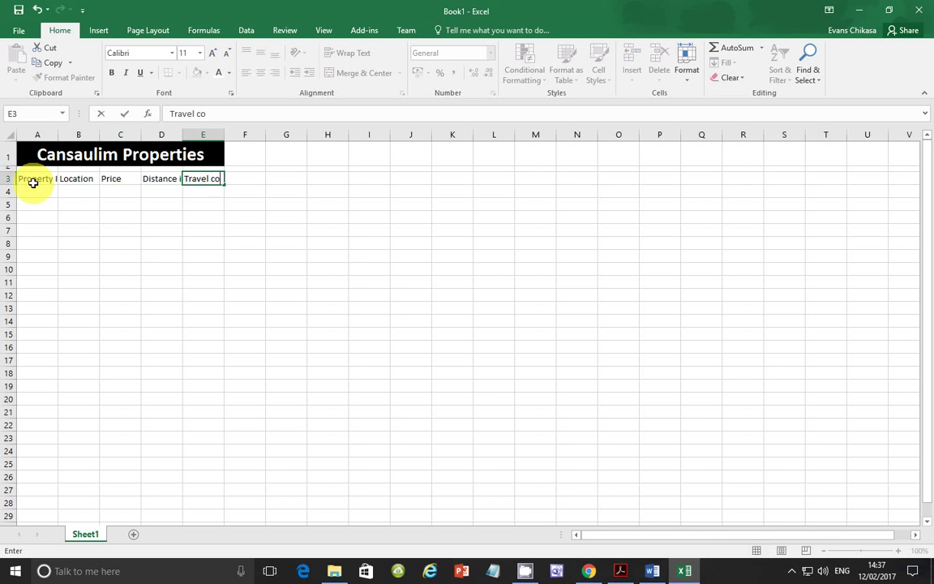
left_click(109, 240)
Autofit all worksheet columns to their contents.
left_click(15, 135)
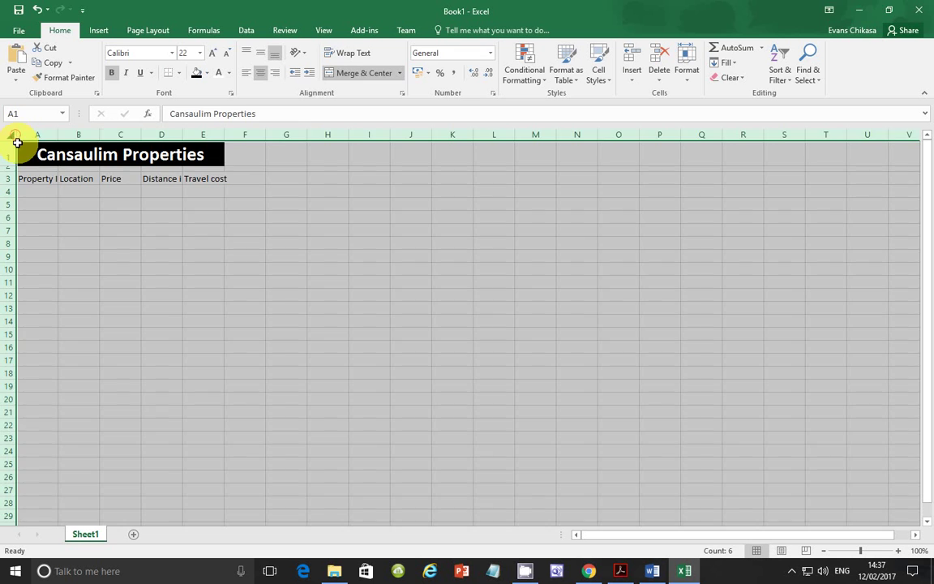
left_click(63, 135)
left_click(9, 134)
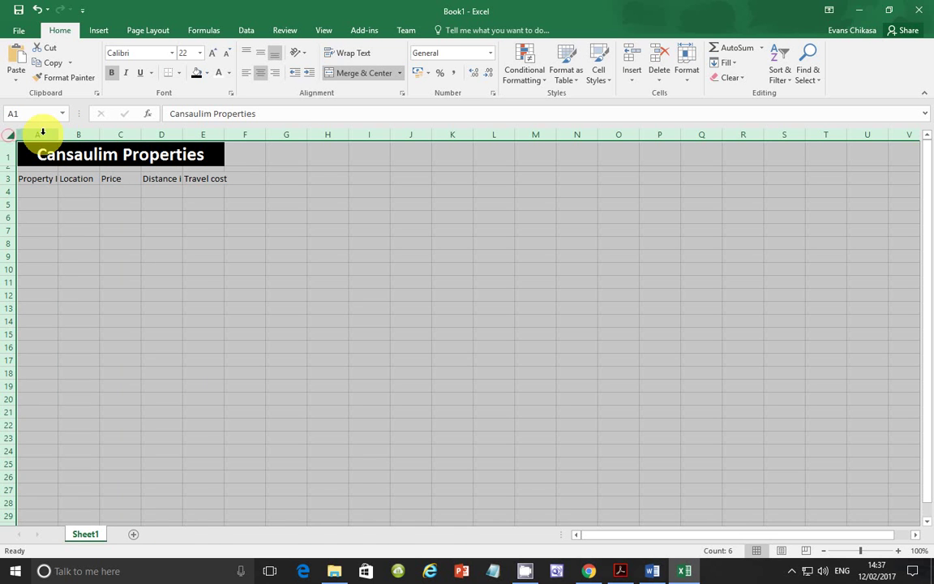
double_click(56, 135)
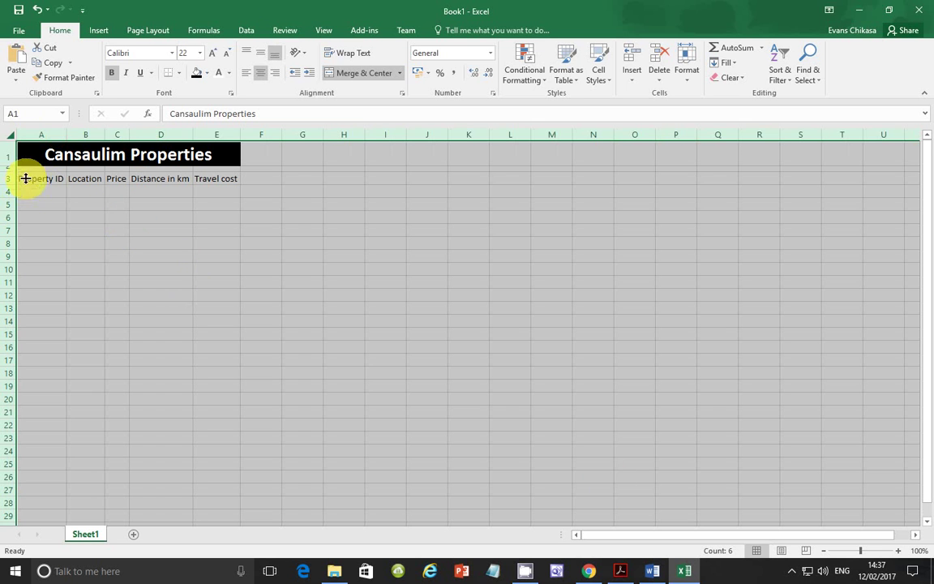
Give headings A3:E3 a grey fill, 14-point text and italics.
left_click(24, 180)
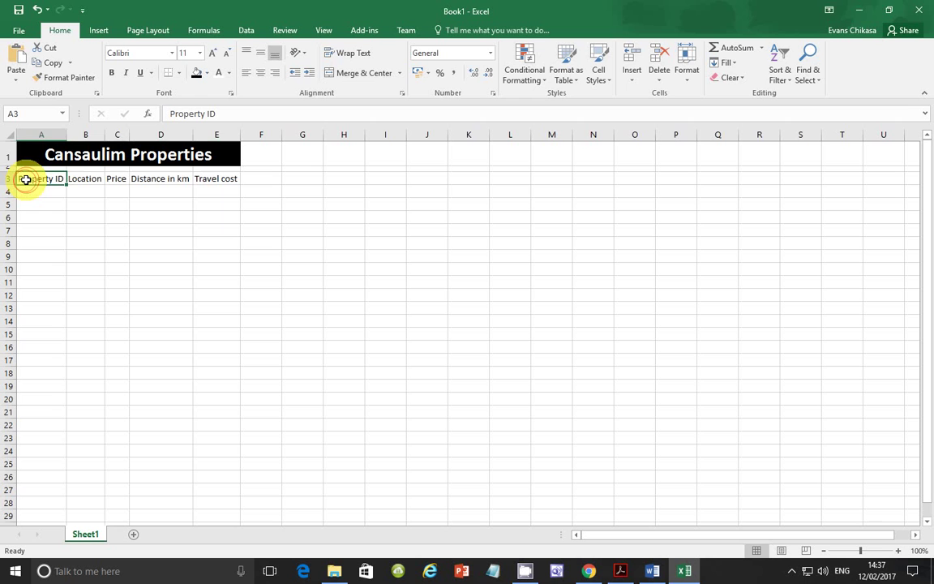
left_click_drag(29, 177, 230, 180)
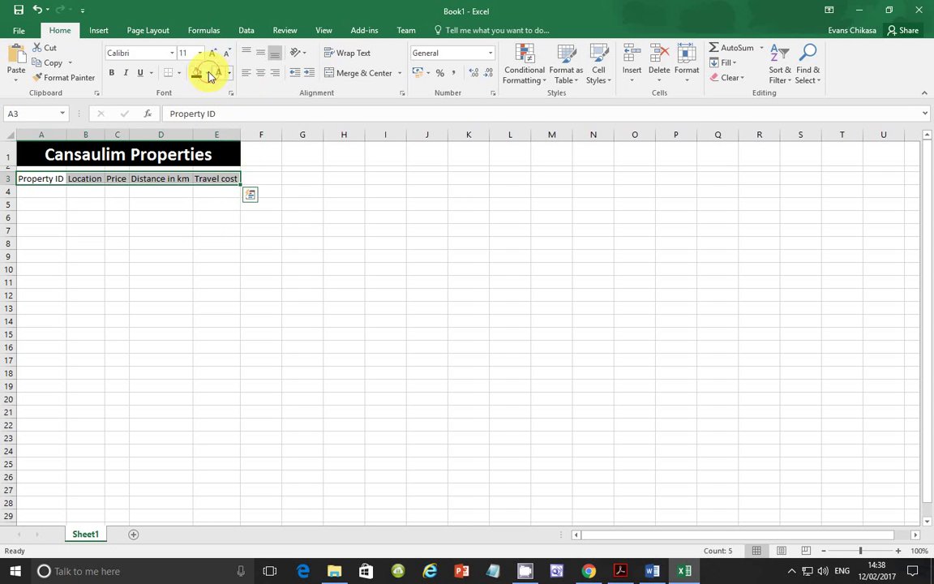
left_click(207, 73)
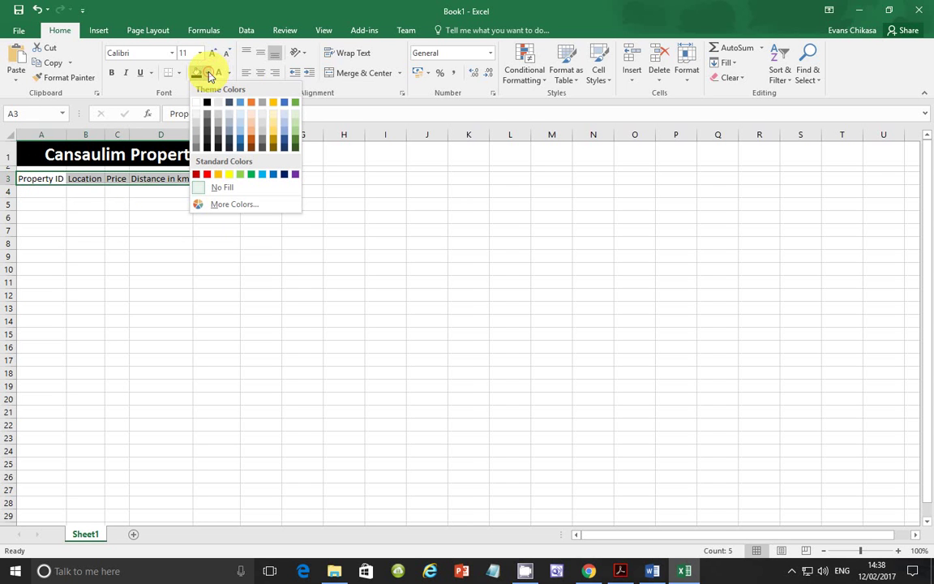
left_click(196, 139)
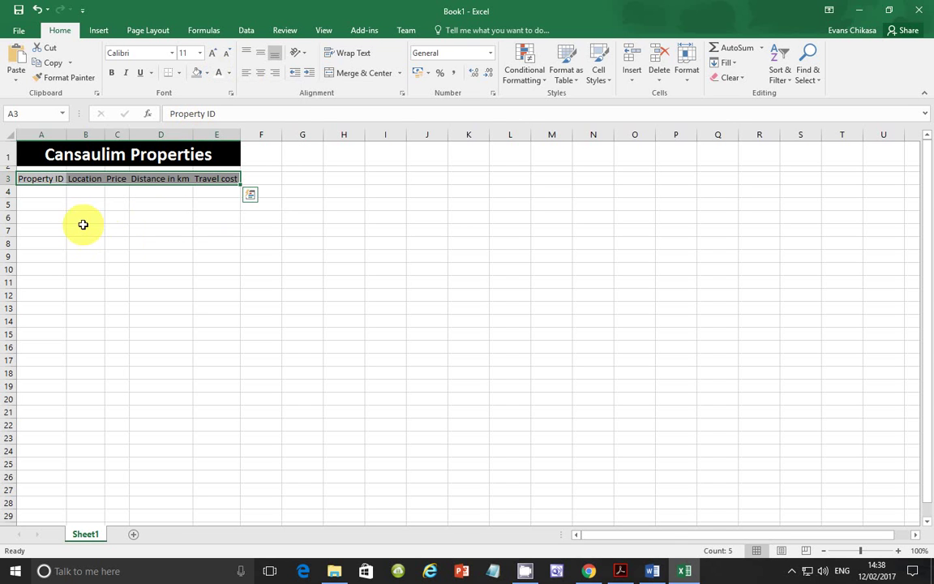
left_click(213, 53)
left_click(213, 53)
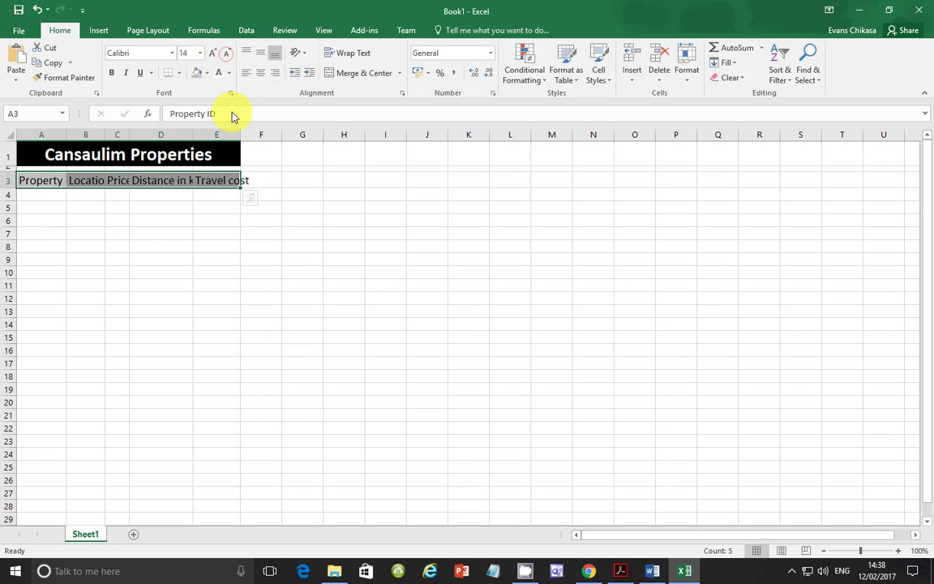
left_click(619, 570)
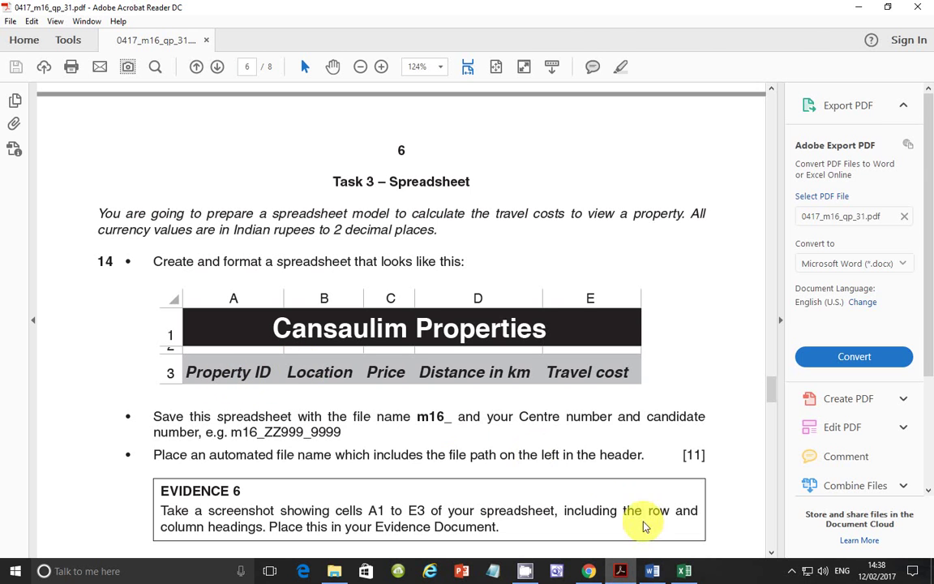
left_click(684, 570)
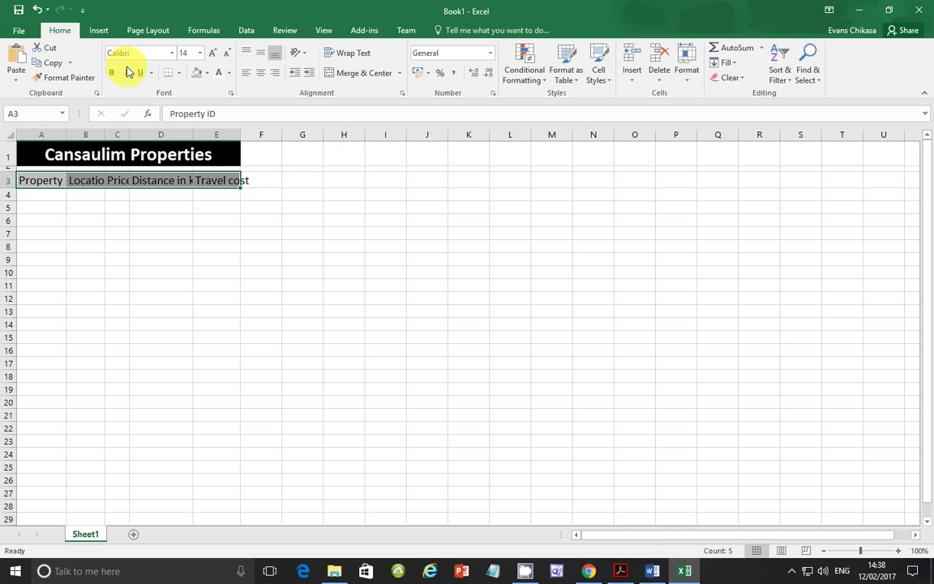
left_click(126, 72)
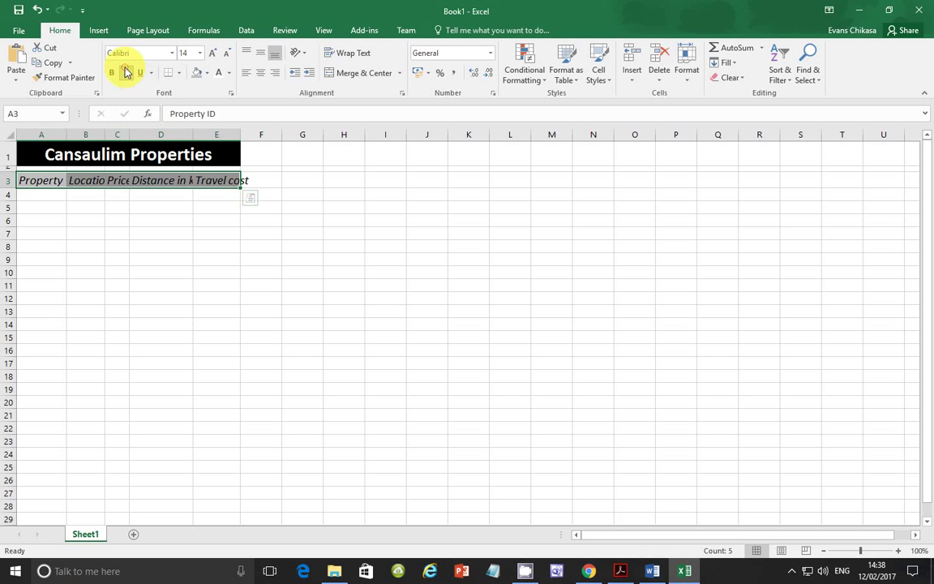
Autofit columns A–E to the enlarged headings and reselect A3:E3.
left_click(7, 133)
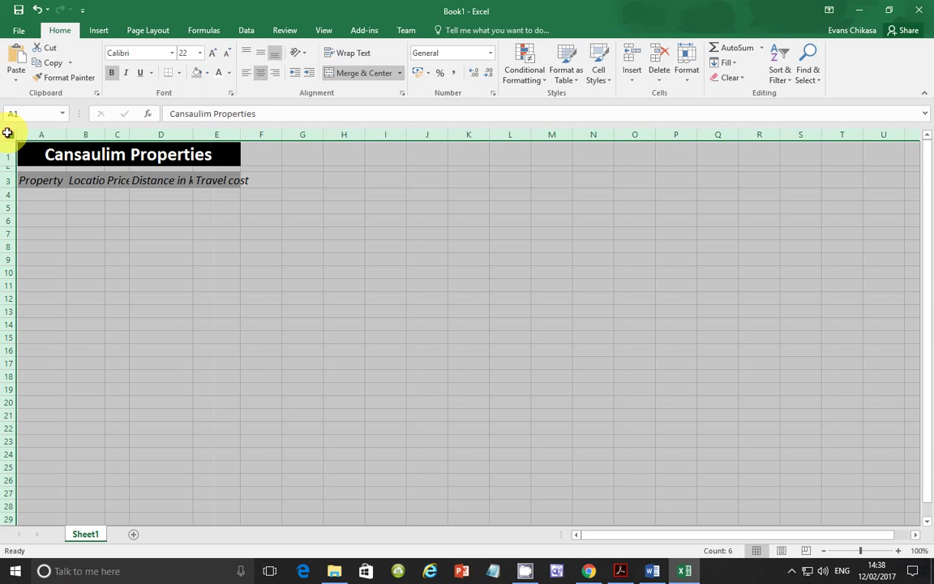
double_click(66, 134)
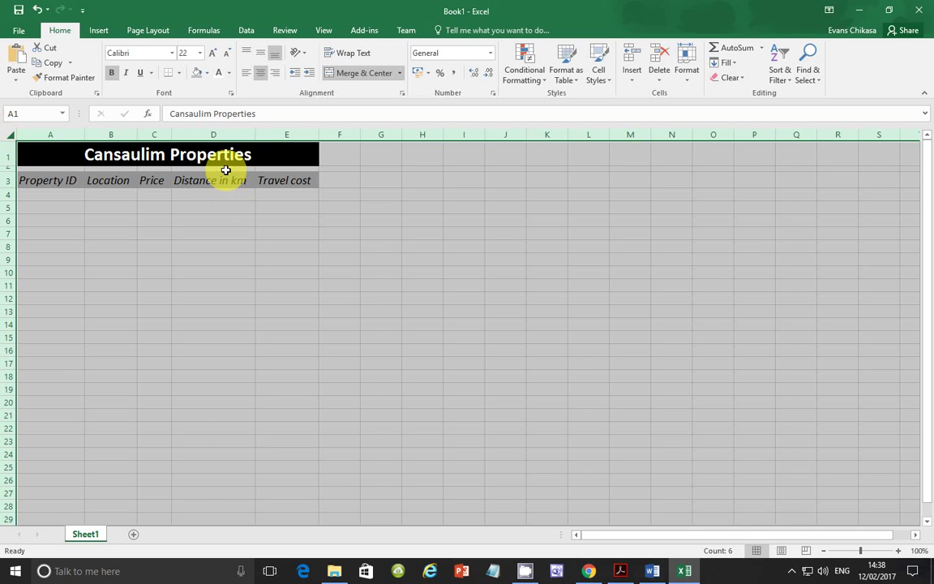
left_click(196, 231)
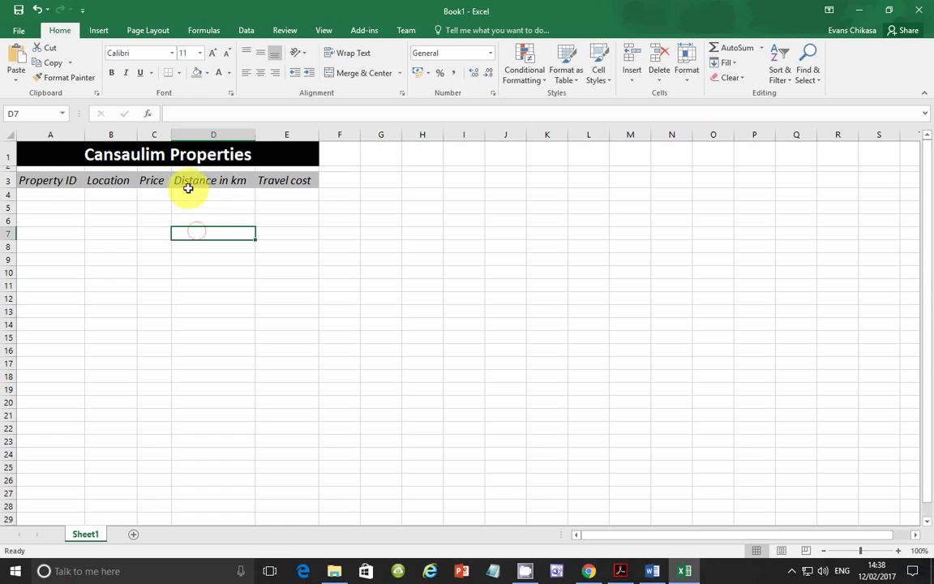
left_click(24, 183)
left_click_drag(24, 182, 306, 183)
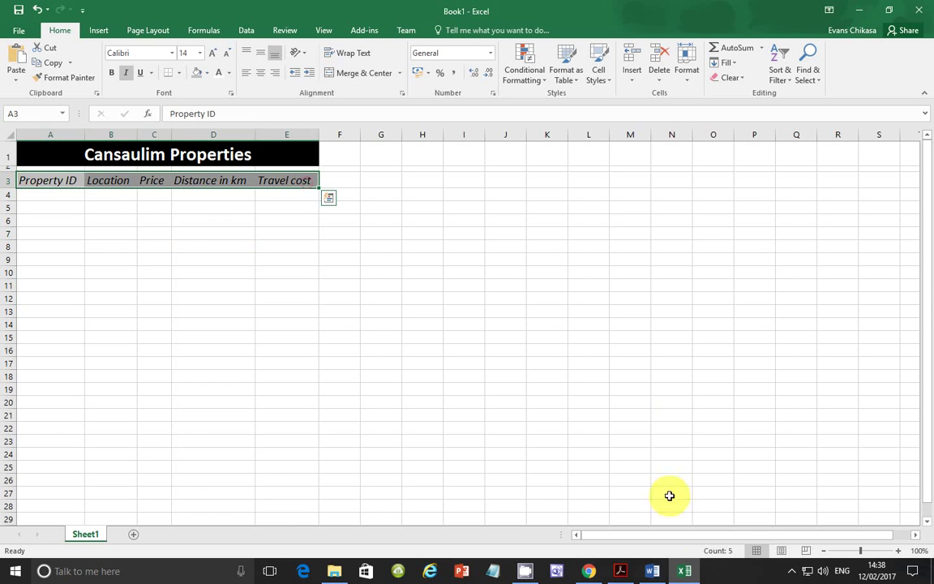
left_click(620, 570)
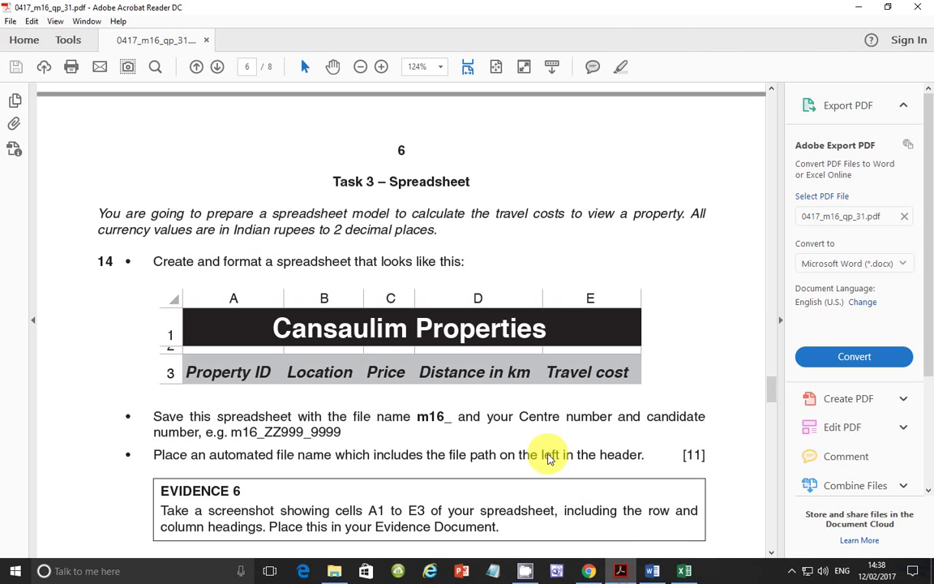
Make the row 3 headings bold.
left_click(684, 571)
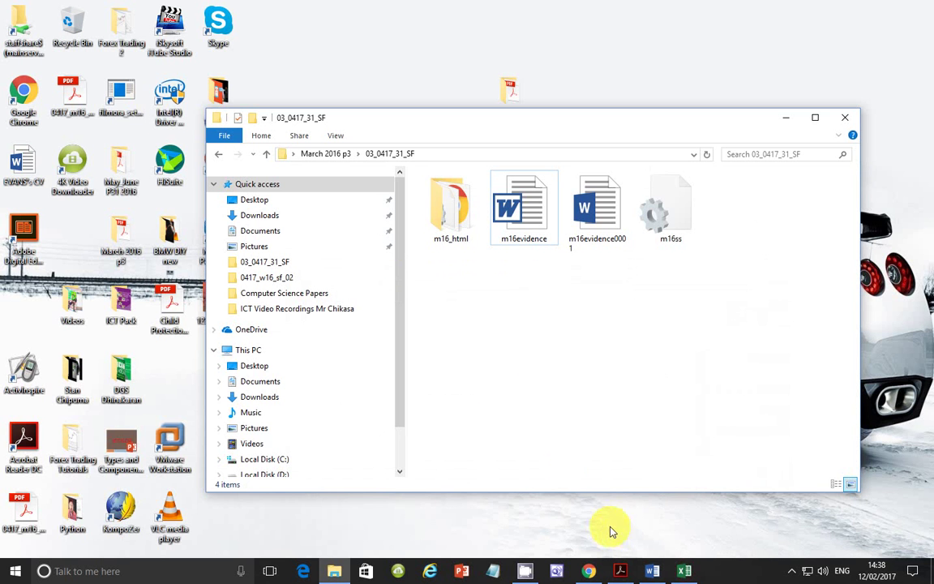
left_click(685, 571)
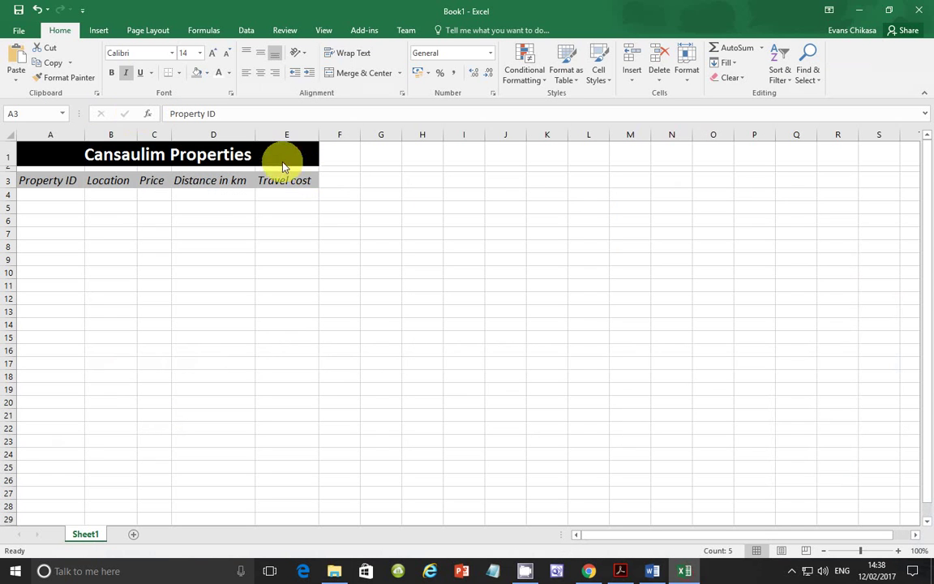
left_click(111, 76)
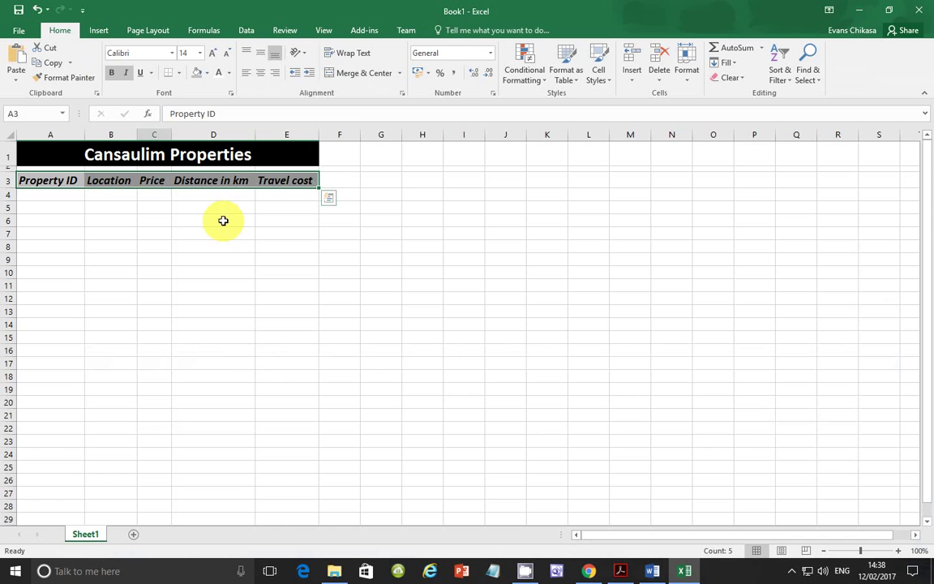
Enlarge the Cansaulim Properties title from 22 to 24 point.
left_click(190, 153)
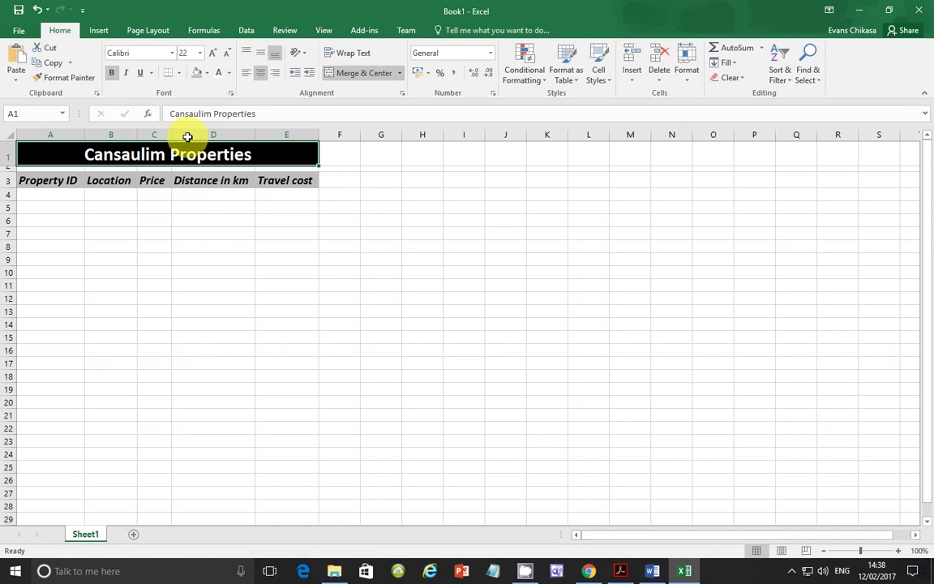
left_click(214, 51)
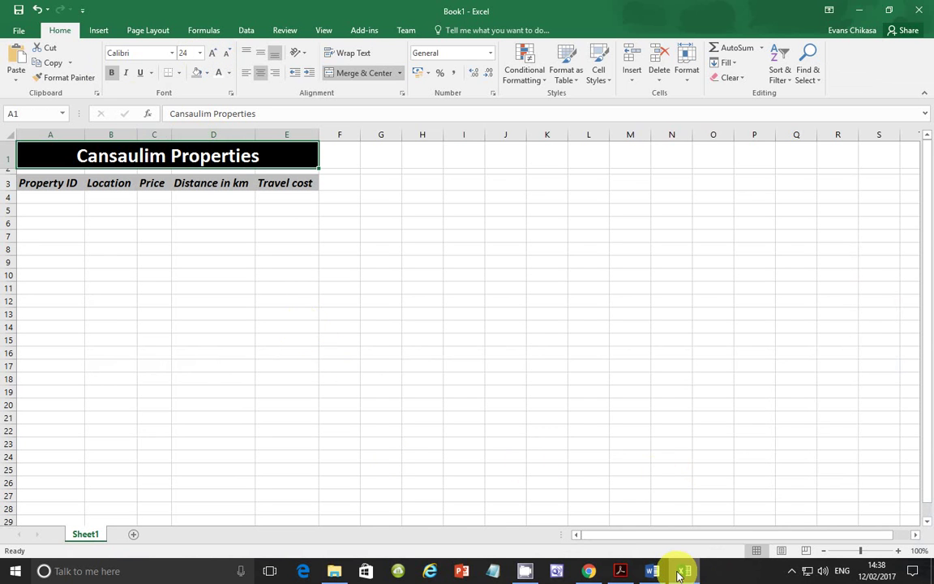
left_click(620, 571)
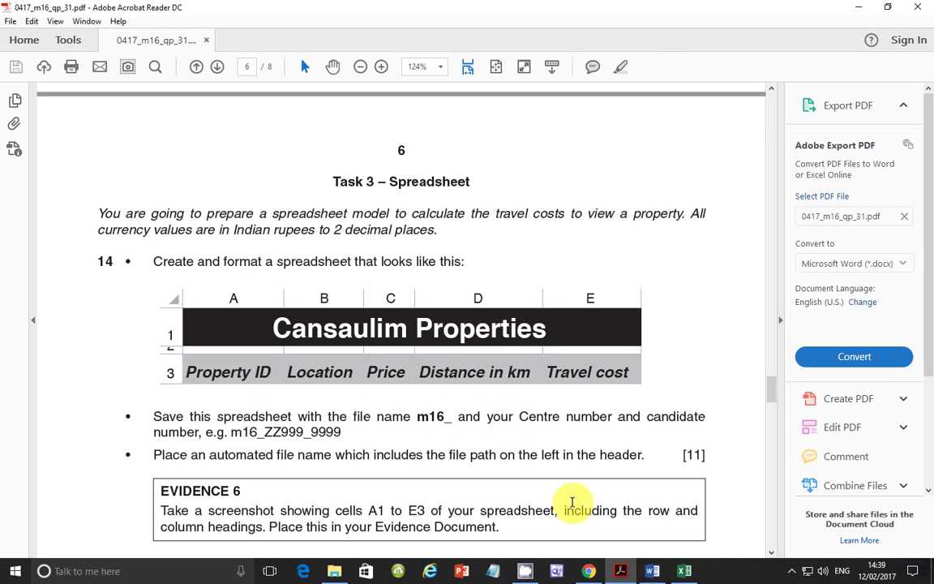
Return to the Excel workbook after reading the Task 3 instructions.
left_click(685, 569)
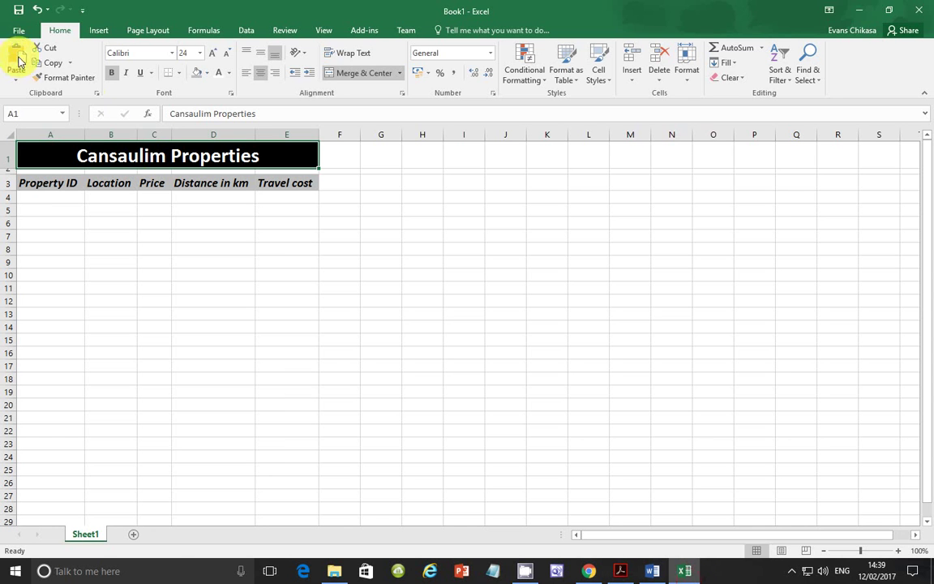
Save the workbook with an m16_ file name in Desktop > March 2016 p3 > 03_0417_31_SF.
left_click(16, 30)
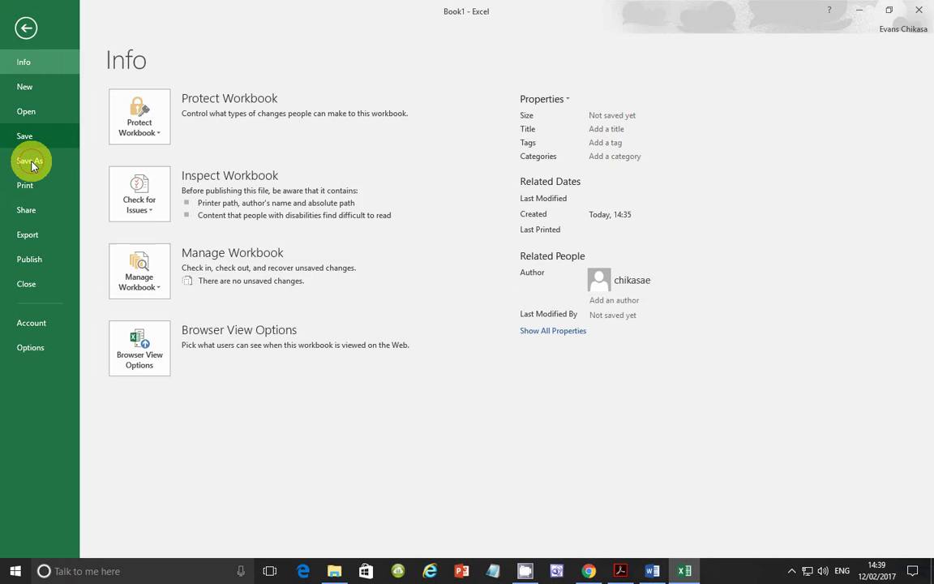
left_click(29, 160)
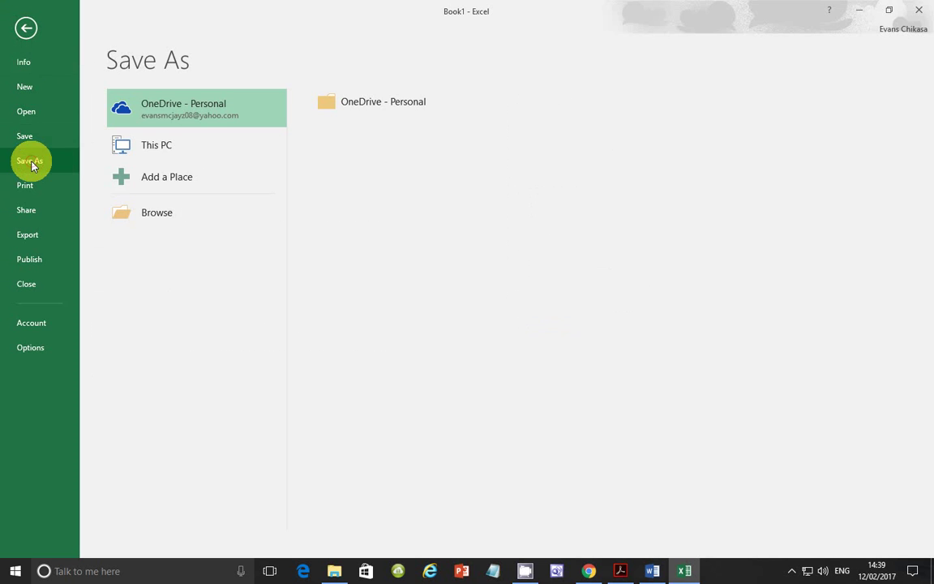
left_click(182, 216)
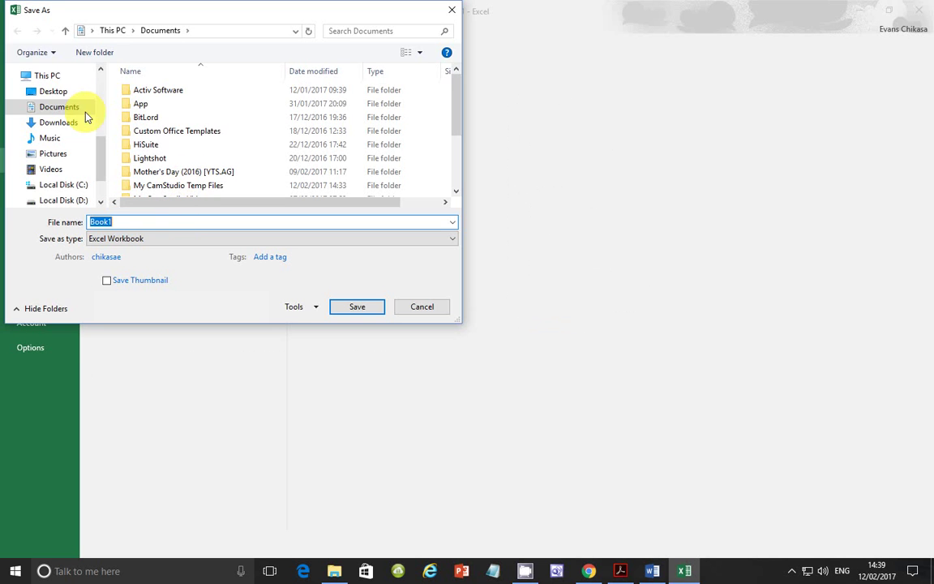
left_click(49, 91)
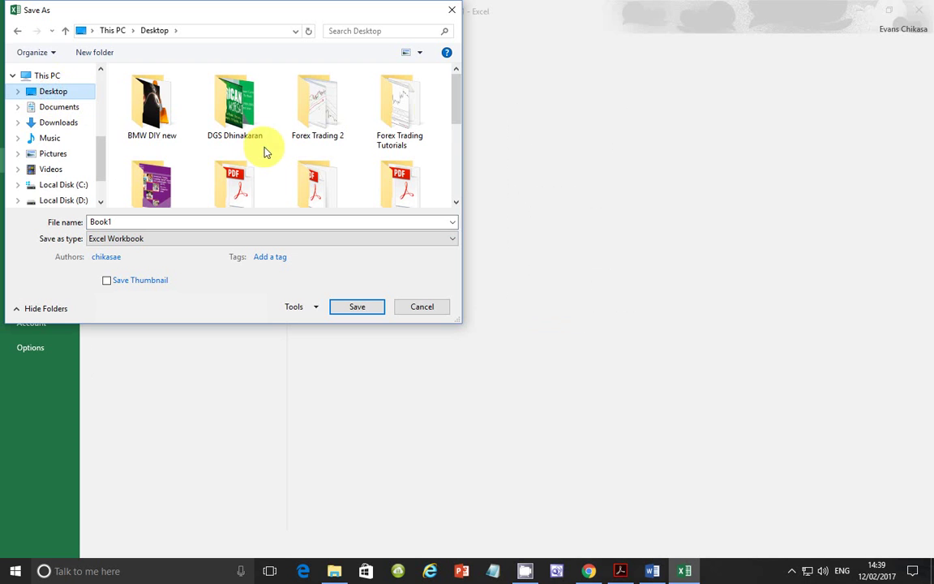
left_click(238, 160)
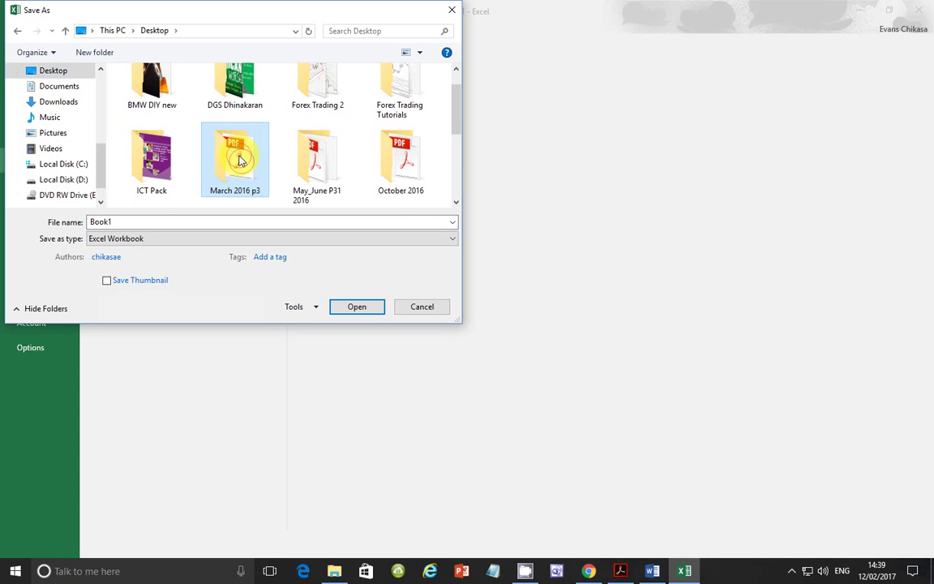
double_click(238, 161)
double_click(179, 90)
left_click(179, 90)
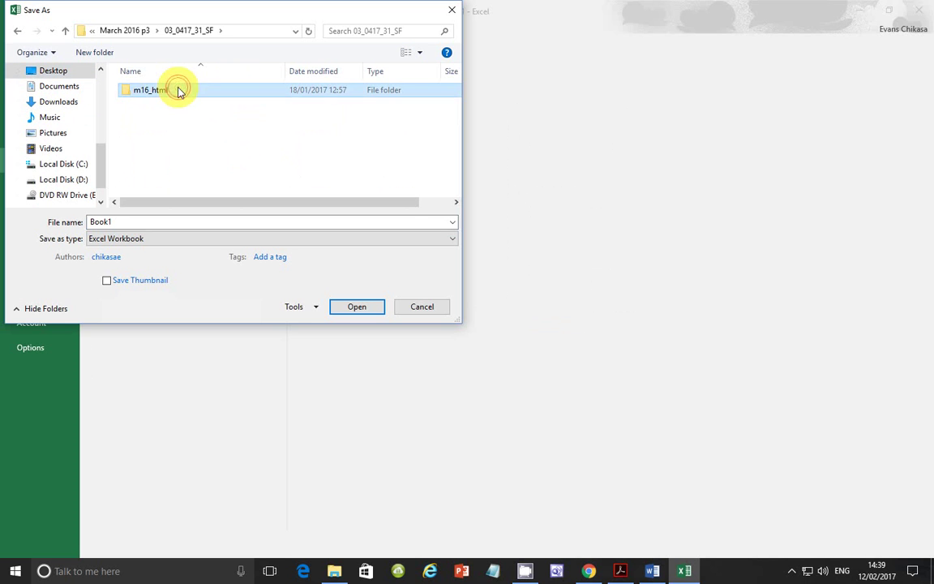
left_click(179, 222)
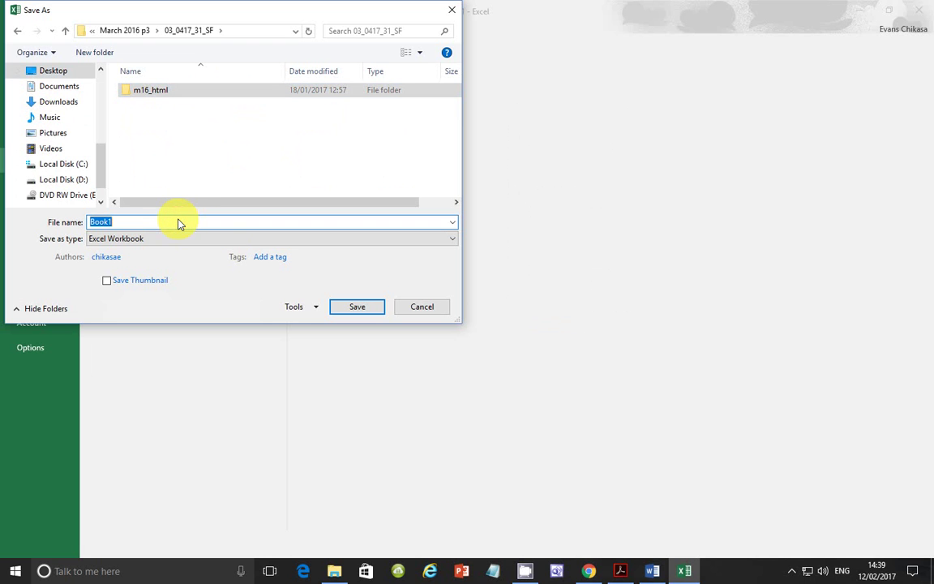
type("m16_")
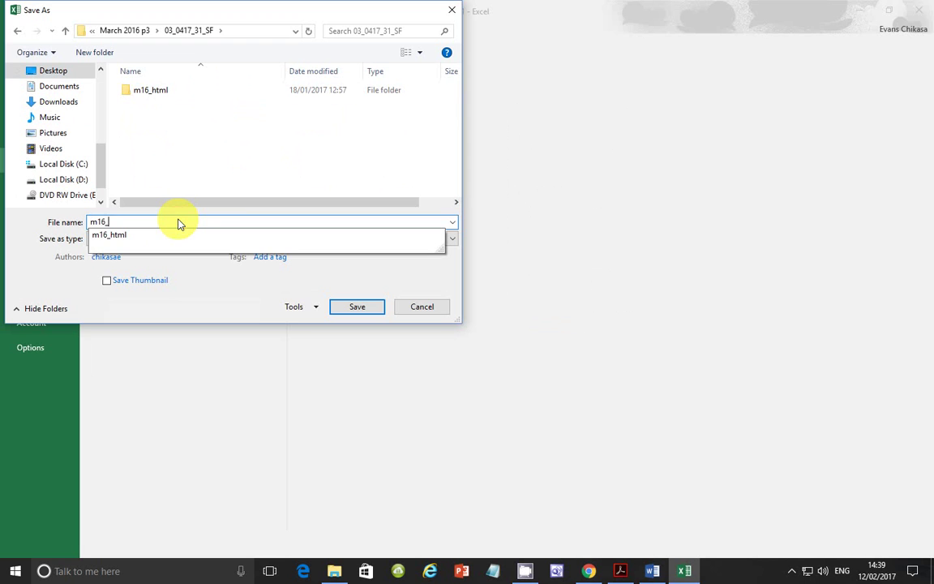
type("ZM556_0001")
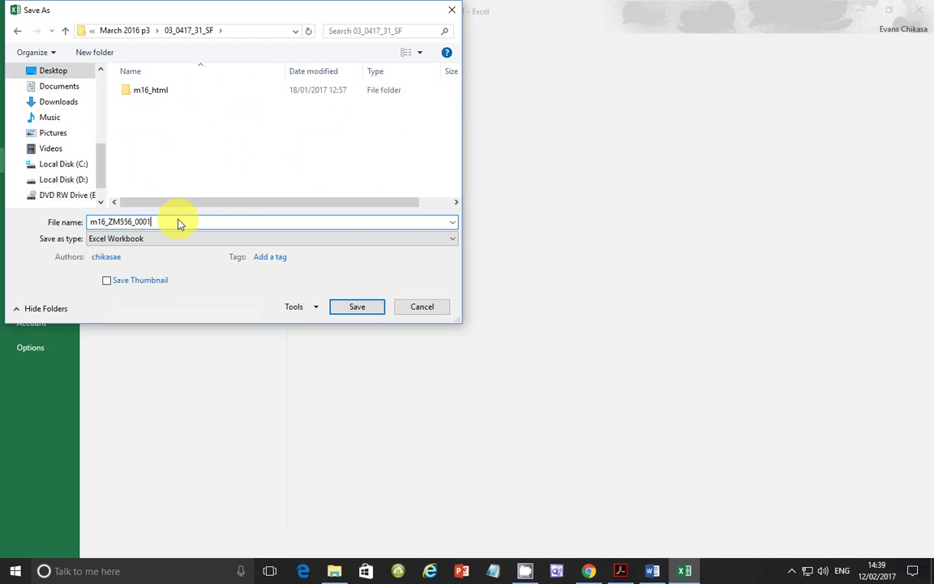
left_click(369, 310)
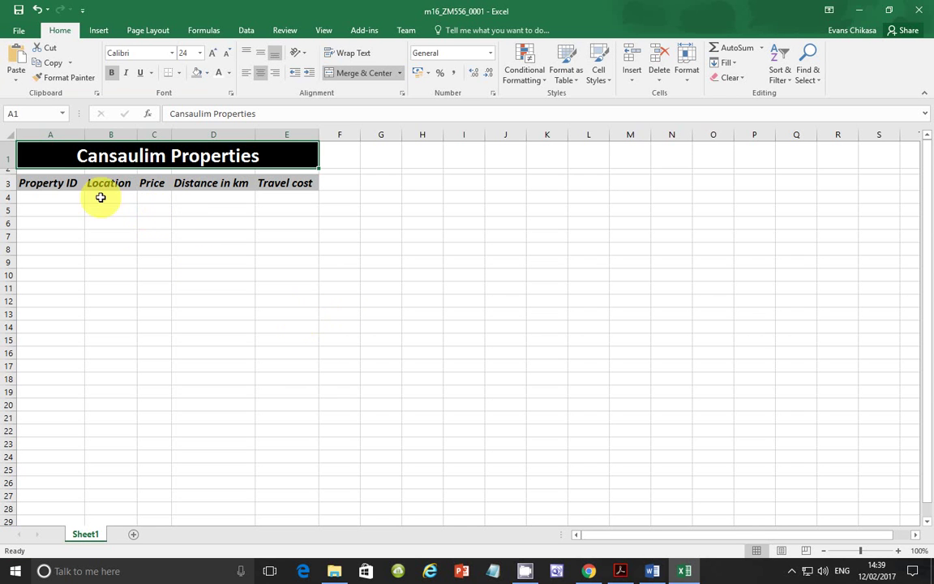
Insert the automatic File Path field into the left section of the page header.
left_click(621, 569)
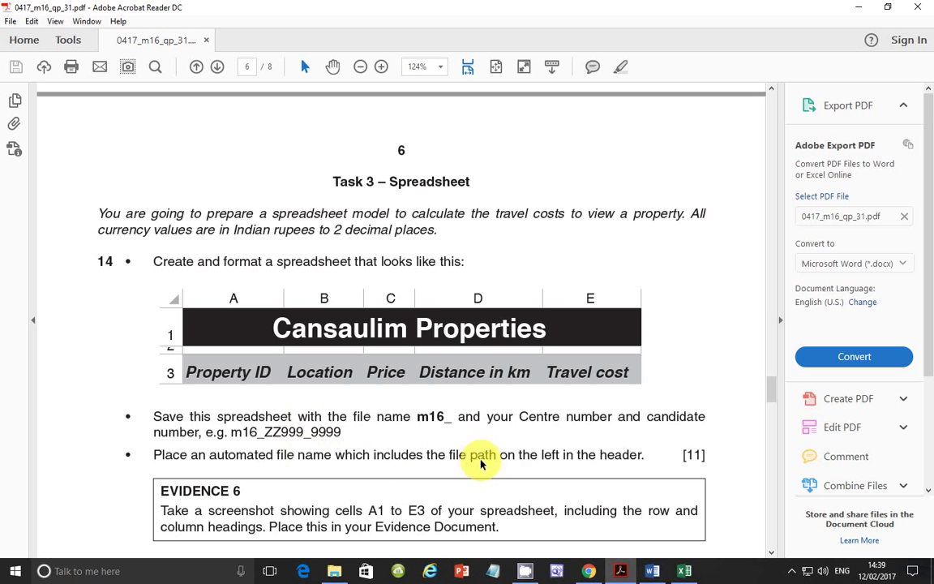
left_click(696, 573)
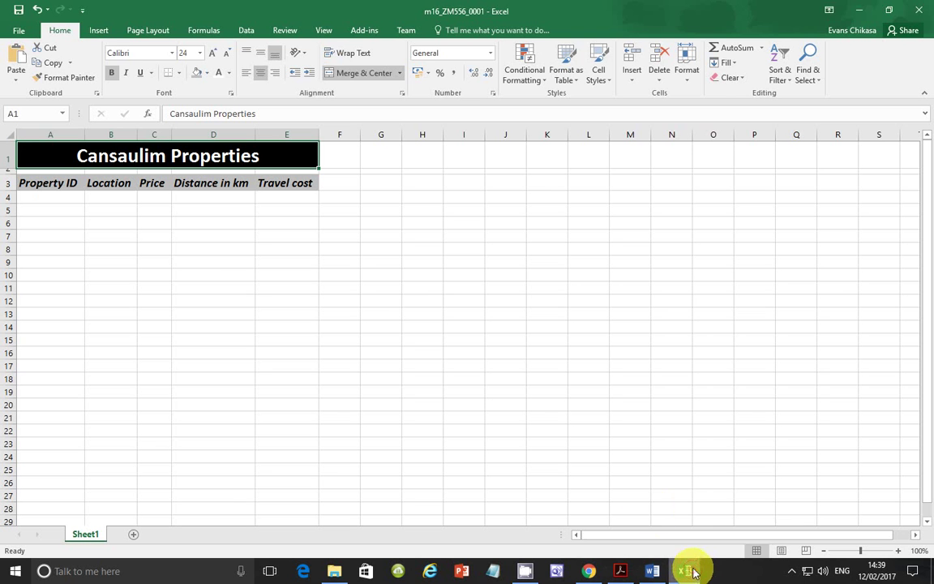
left_click(100, 30)
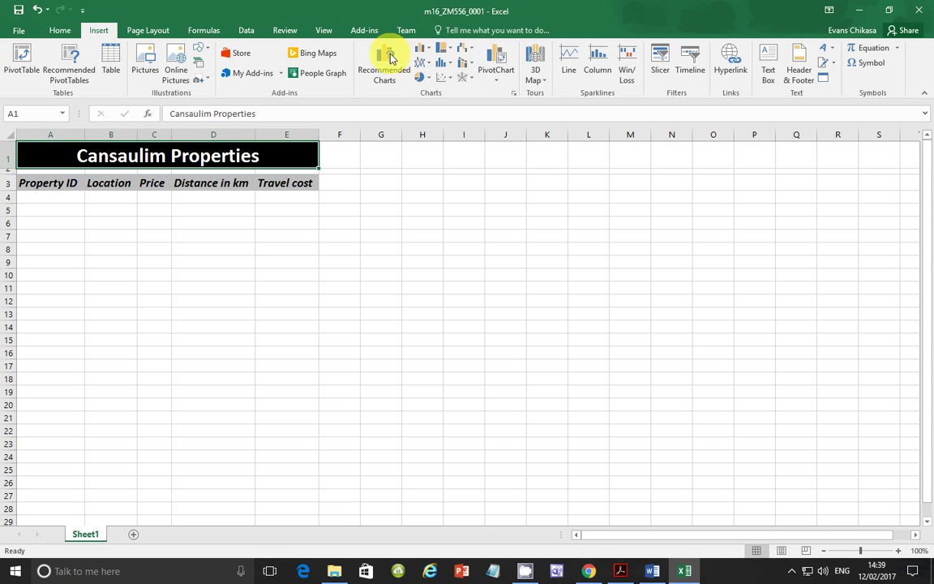
left_click(799, 74)
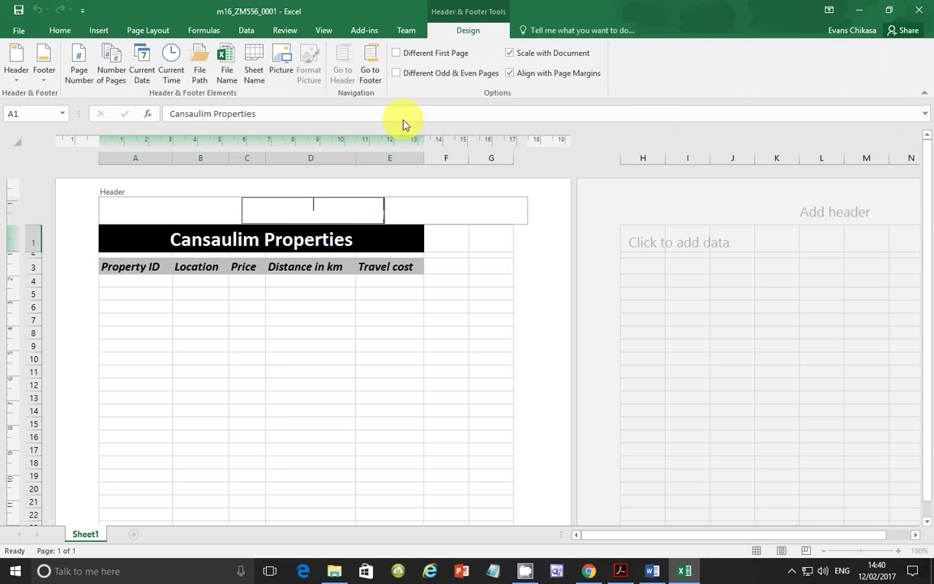
left_click(205, 206)
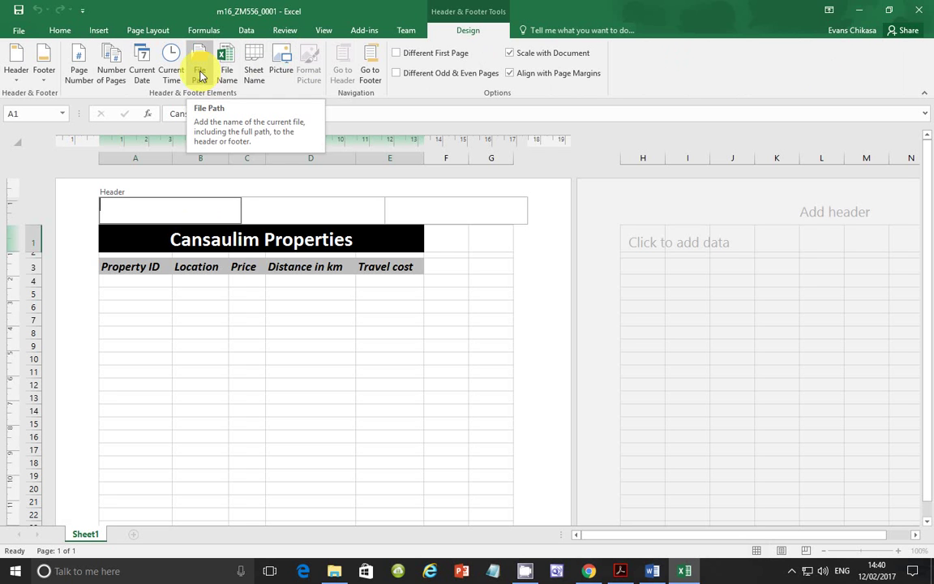
left_click(200, 76)
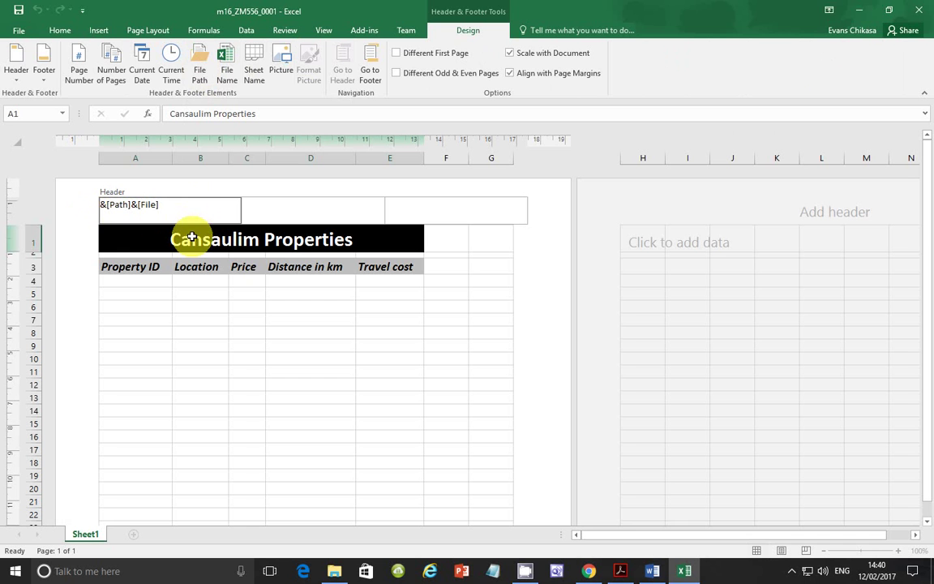
left_click(229, 349)
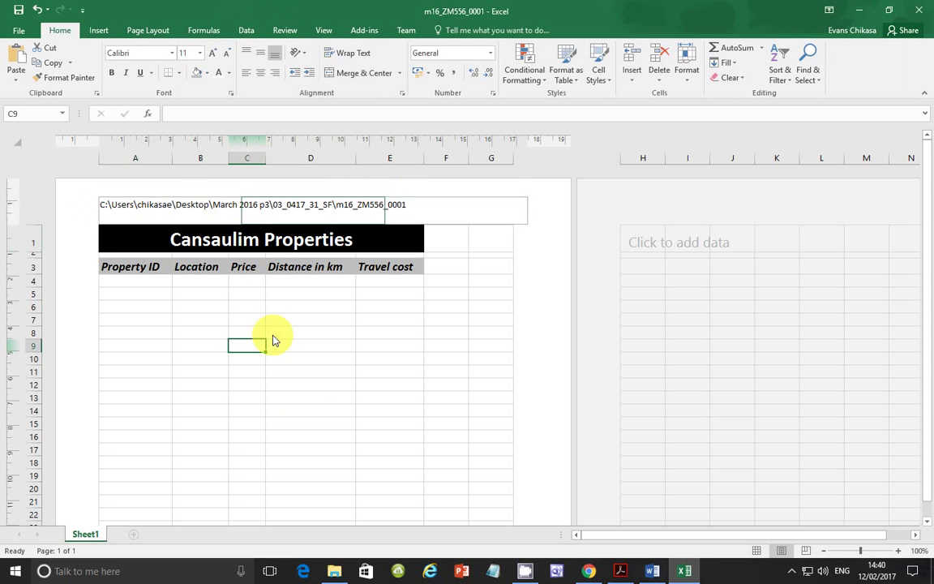
Screenshot the header path through the row 3 headings with row and column labels, and copy it.
left_click(623, 571)
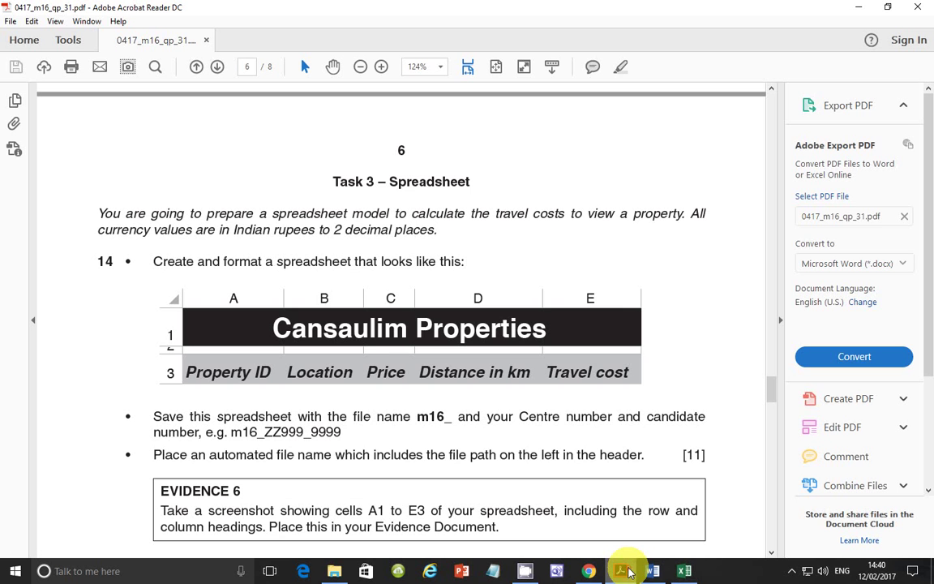
scroll(366, 365, "down", 5)
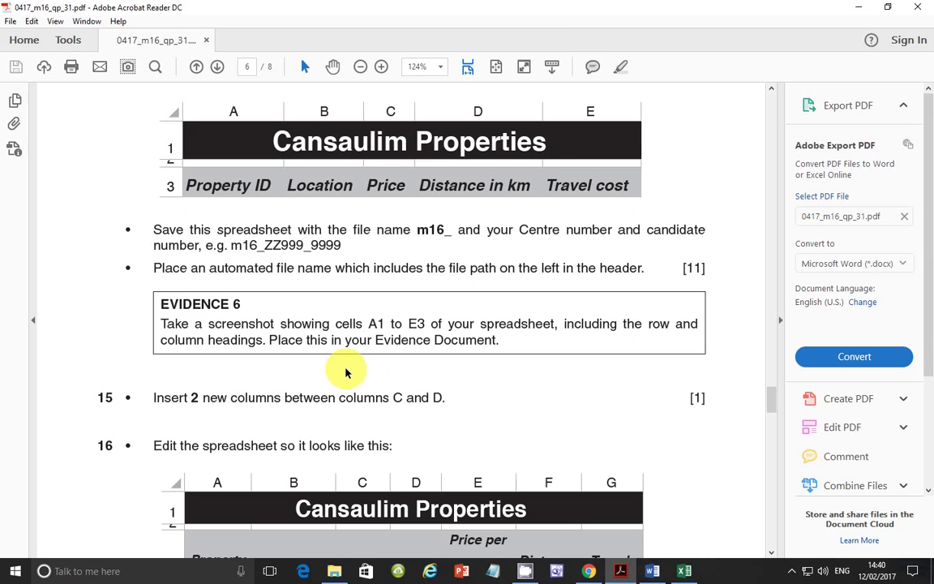
left_click(683, 569)
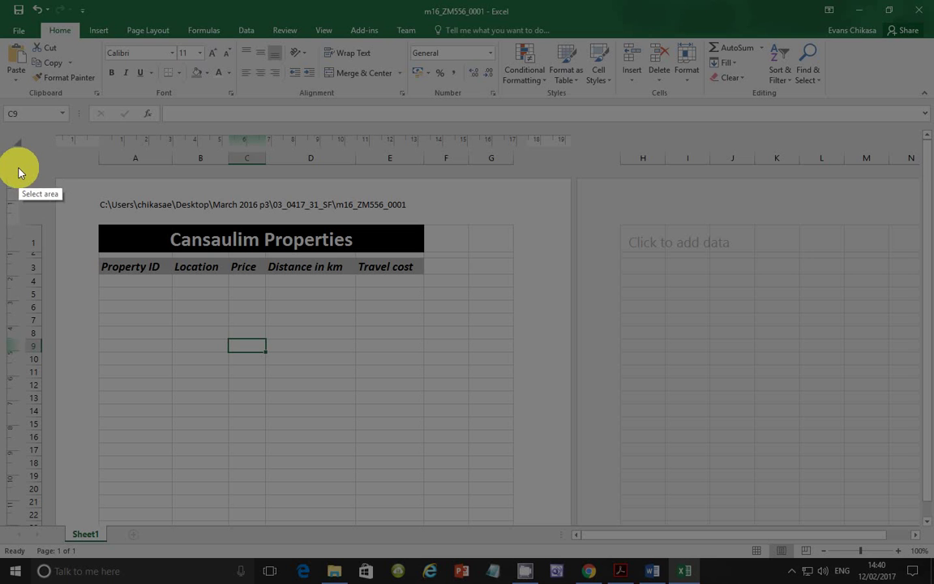
mouse_move(14, 134)
left_mouse_down()
mouse_move(237, 242)
mouse_move(421, 288)
mouse_move(425, 280)
left_mouse_up()
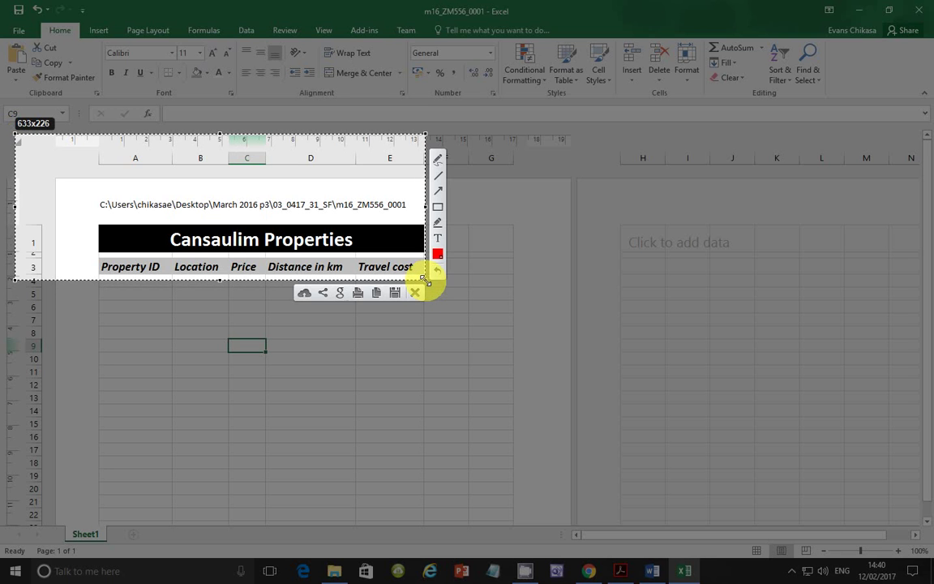
left_click(378, 293)
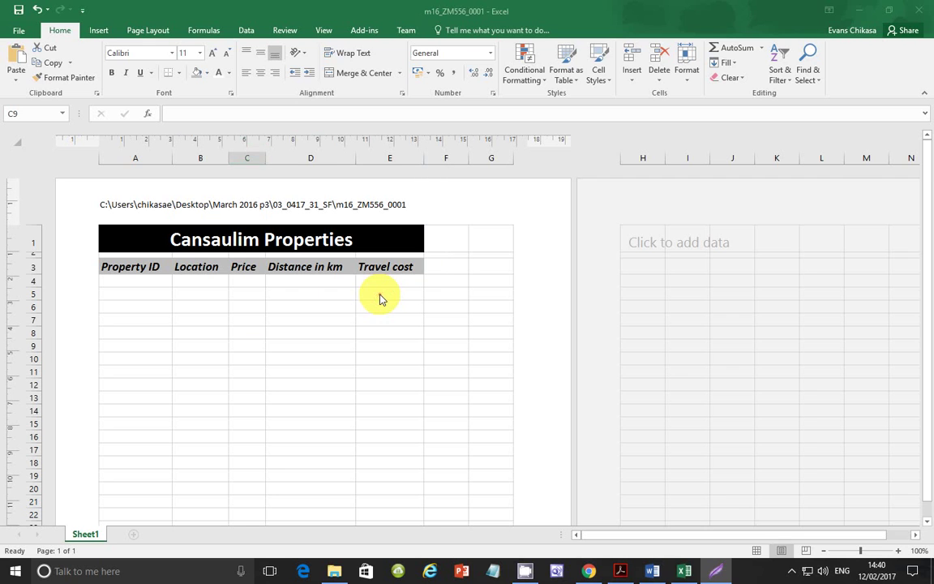
Enable printing of gridlines and row and column headings in Page Setup.
left_click(15, 31)
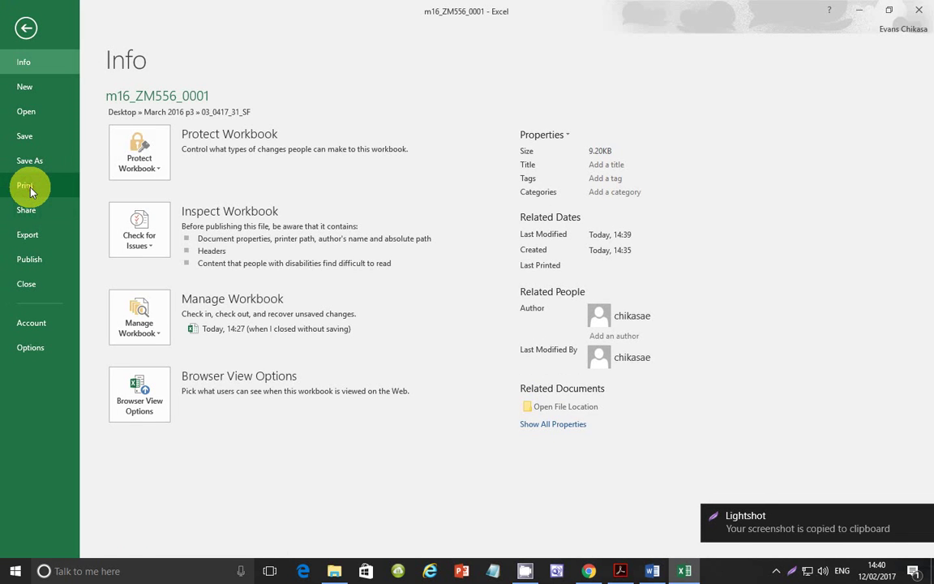
left_click(27, 188)
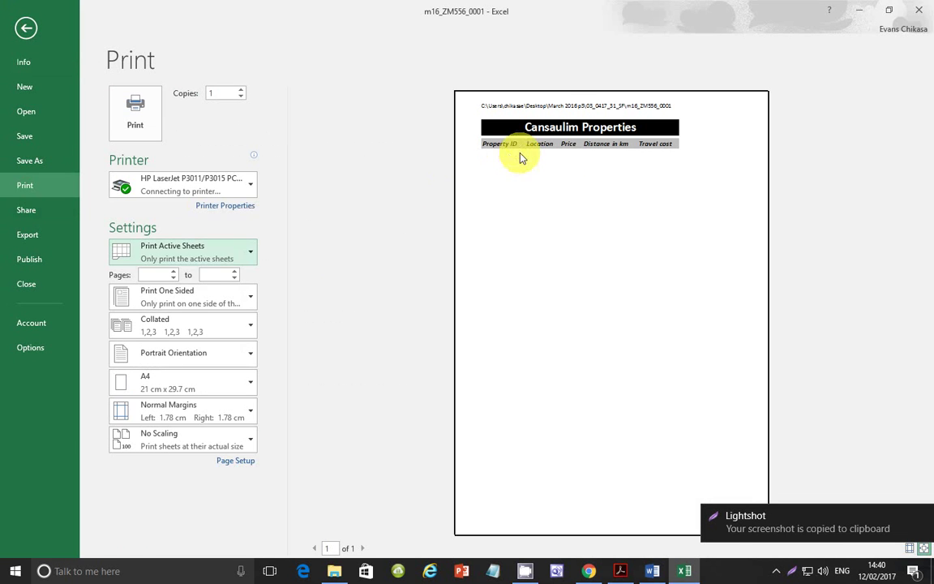
left_click(231, 461)
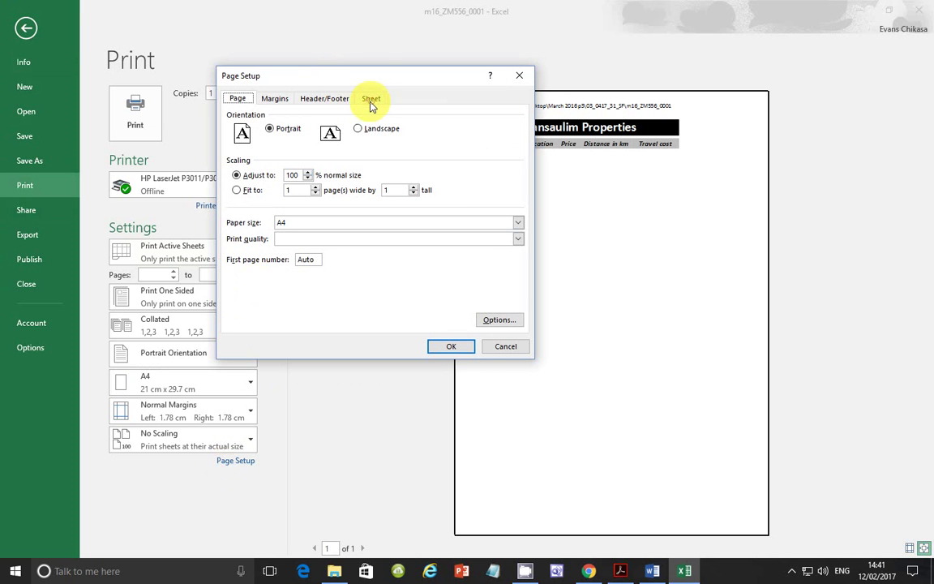
left_click(370, 99)
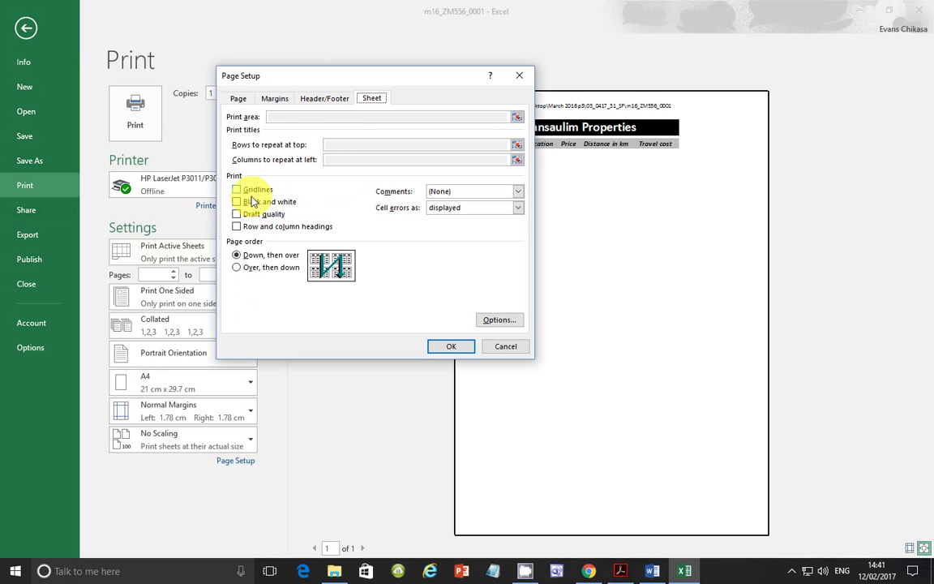
left_click(237, 189)
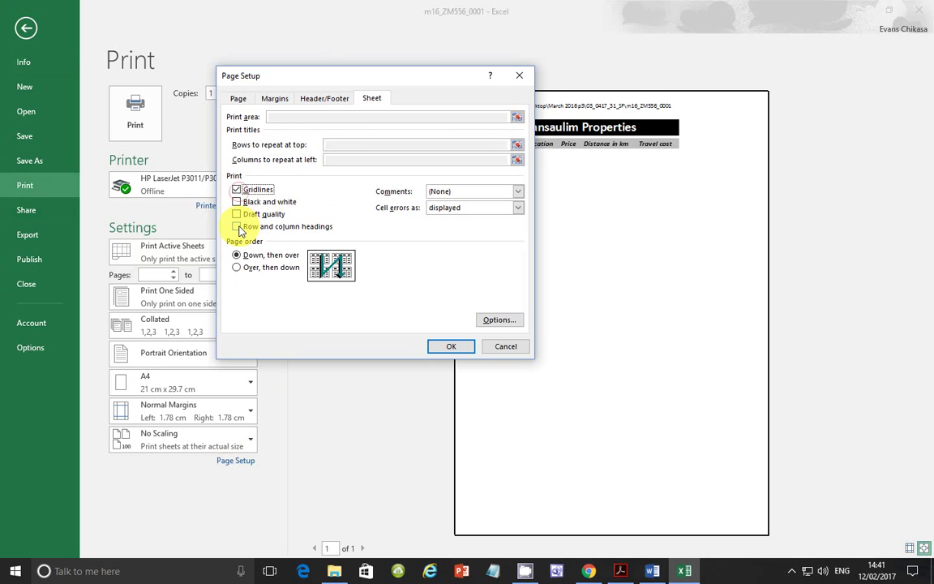
left_click(237, 227)
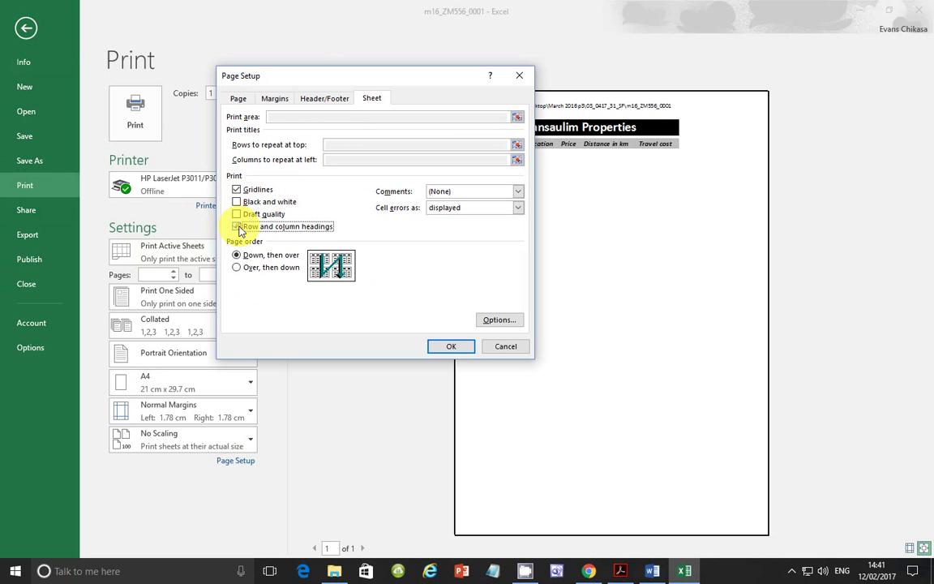
left_click(442, 344)
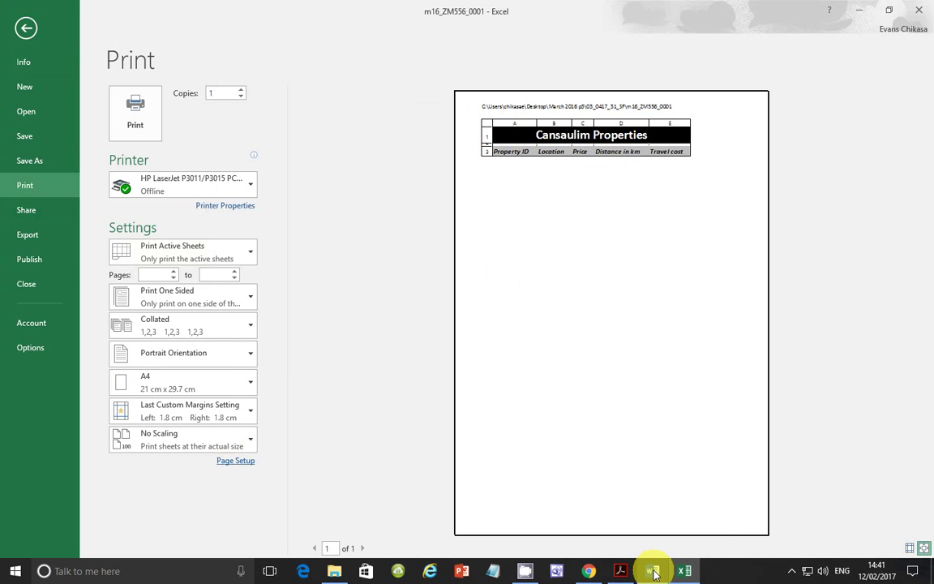
left_click(28, 31)
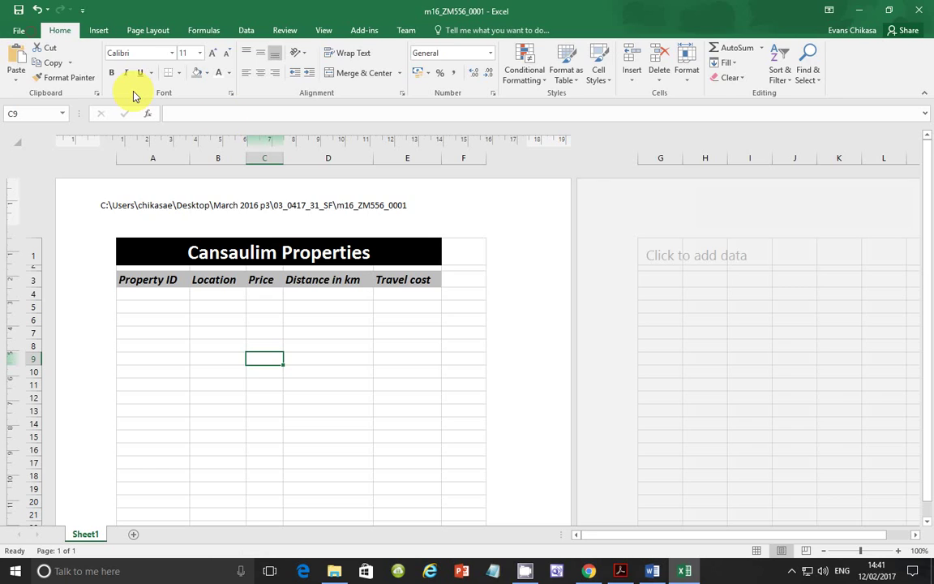
Paste the sheet screenshot below Question 14 – Evidence 6 in Word, then show tasks 15–16 in the PDF.
left_click(655, 572)
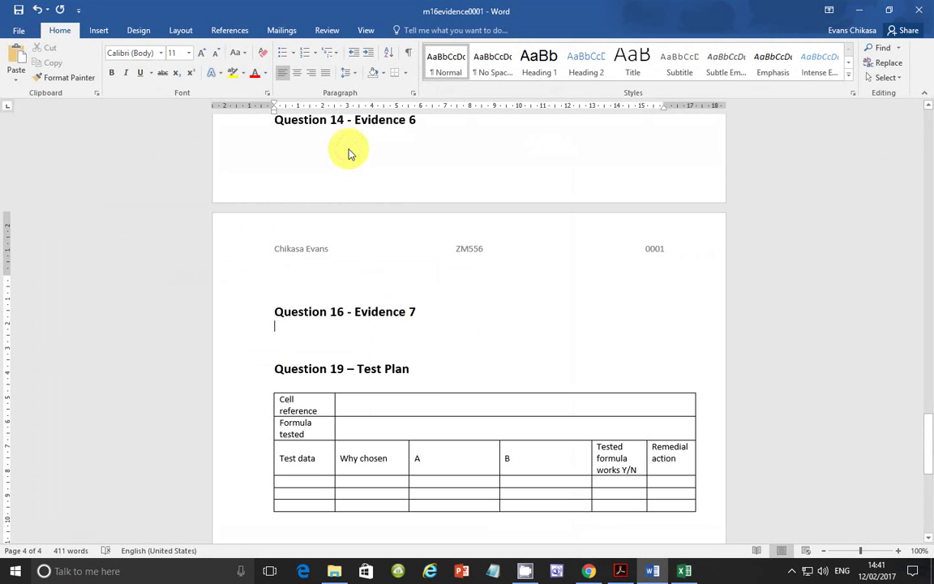
left_click(342, 141)
key("ctrl+v")
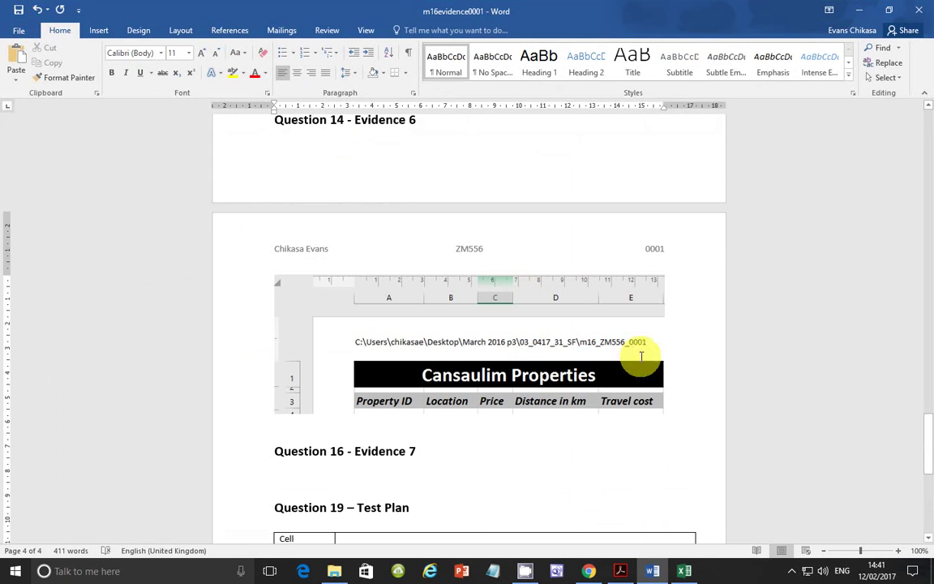
left_click(622, 571)
scroll(344, 375, "down", 3)
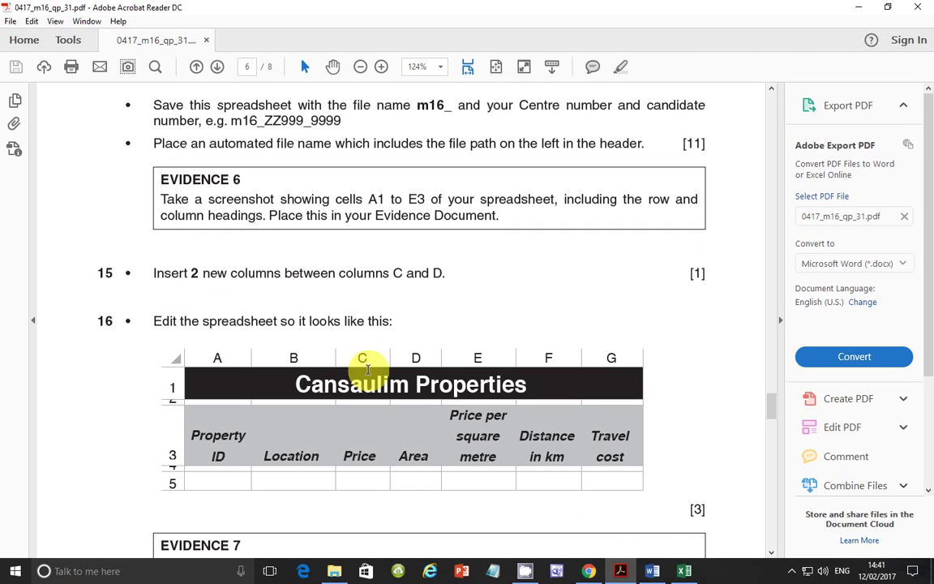
Insert two blank columns at column D, shifting Distance in km and Travel cost right.
left_click(687, 574)
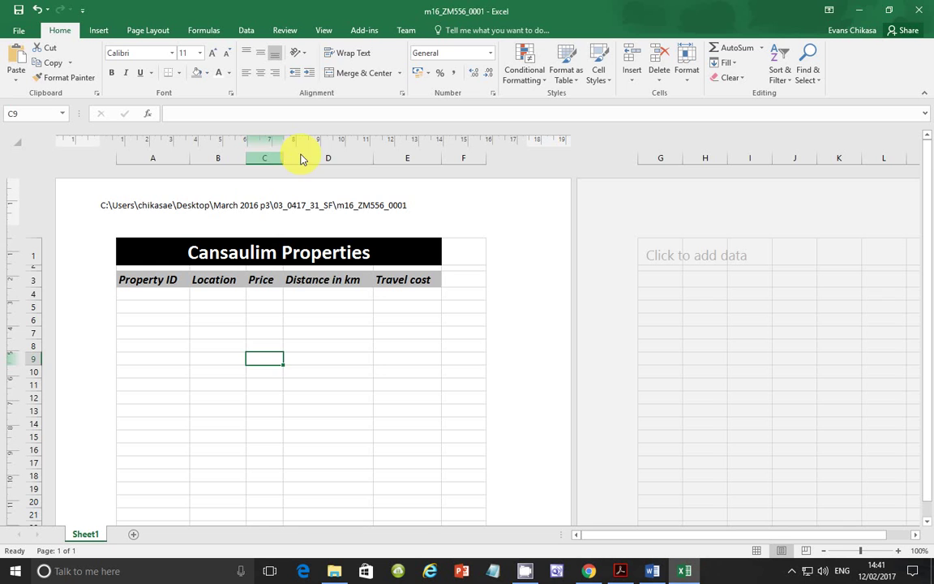
left_click(302, 157)
right_click(303, 158)
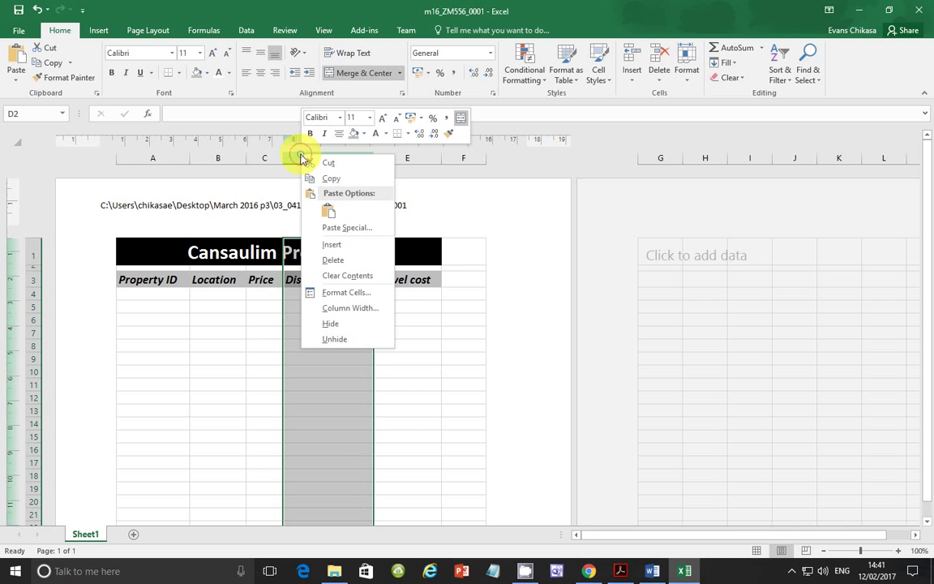
left_click(350, 244)
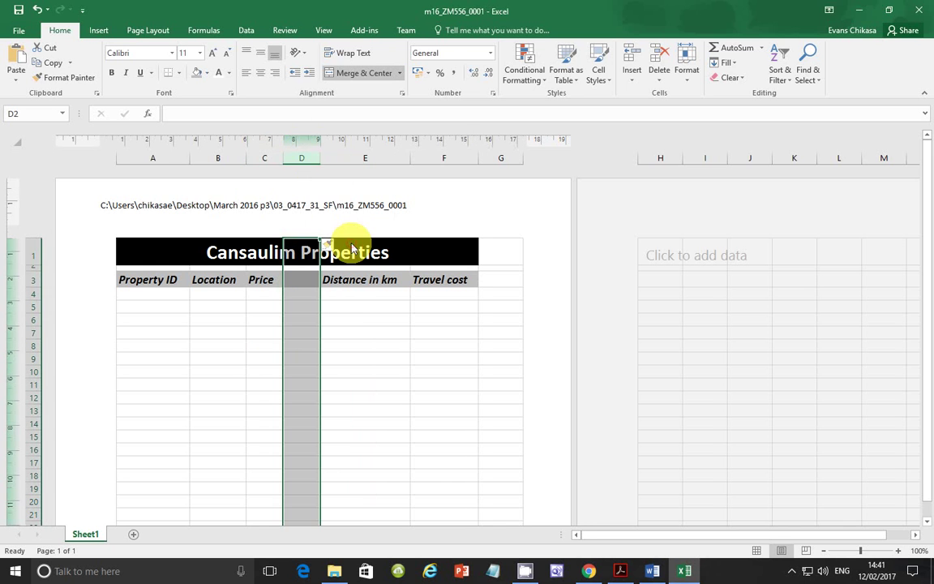
right_click(304, 157)
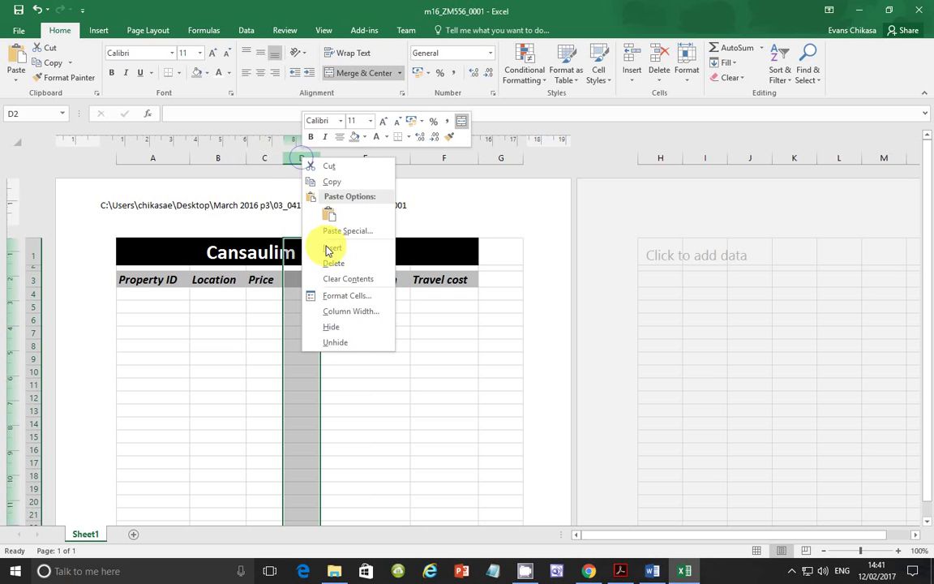
left_click(327, 249)
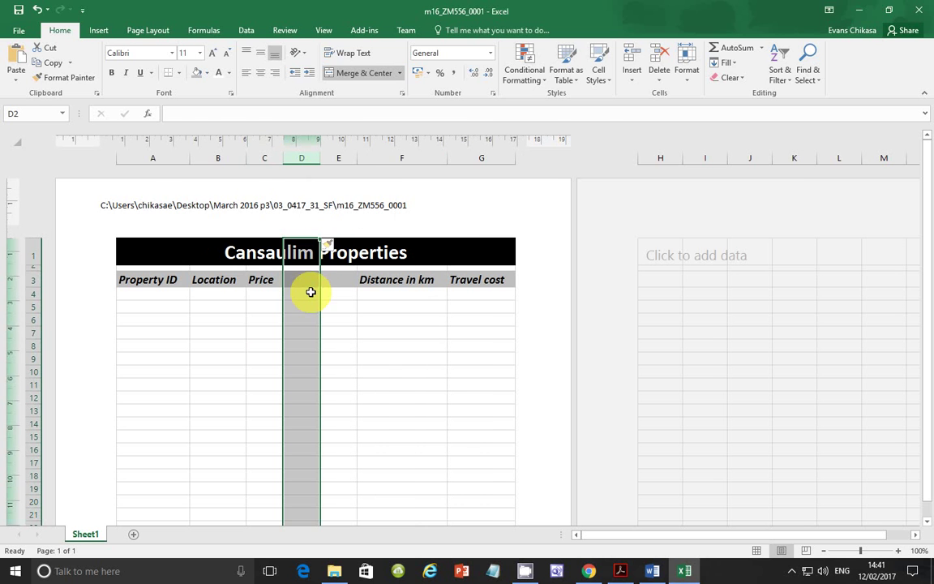
left_click(621, 571)
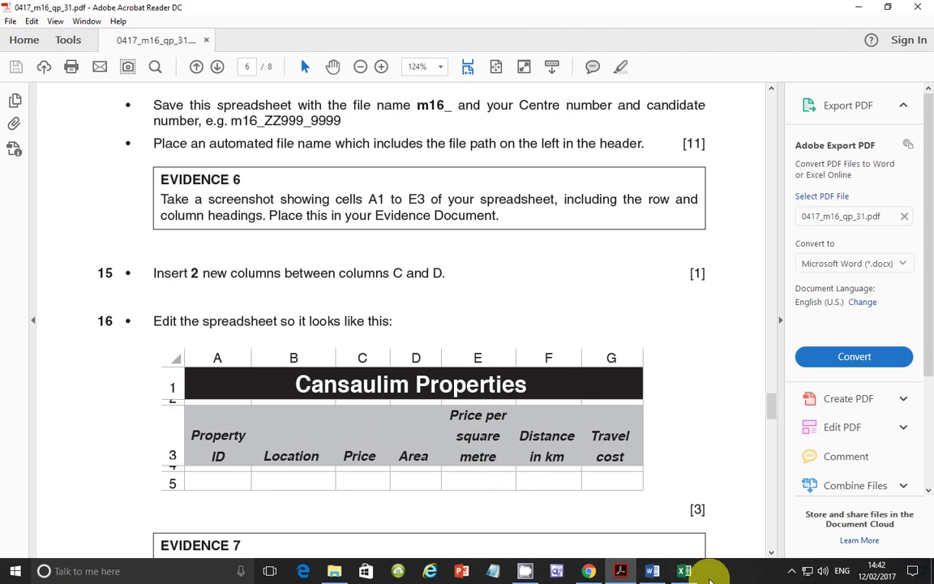
Enter the headings 'Area' in D3 and 'Price per square metre' in E3.
left_click(685, 571)
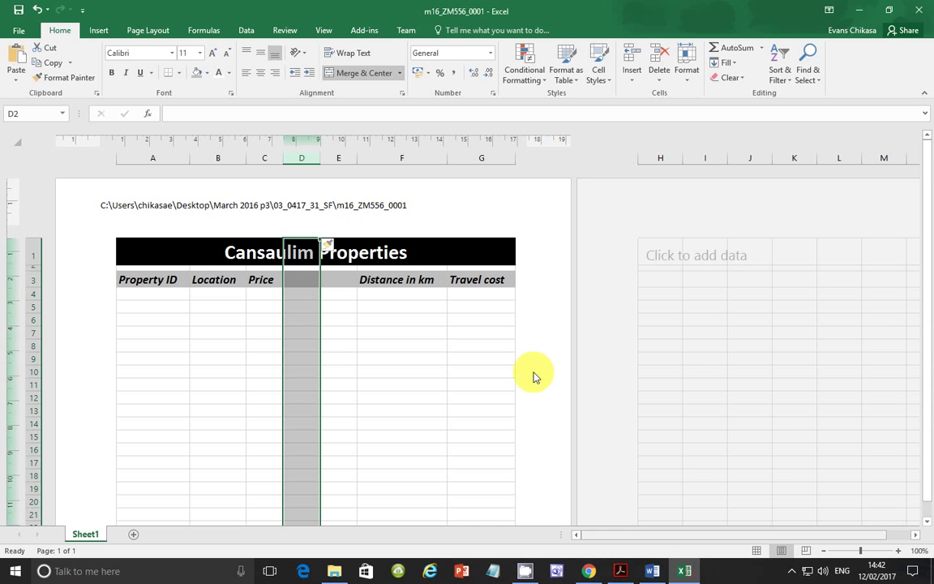
left_click(302, 279)
type("Area")
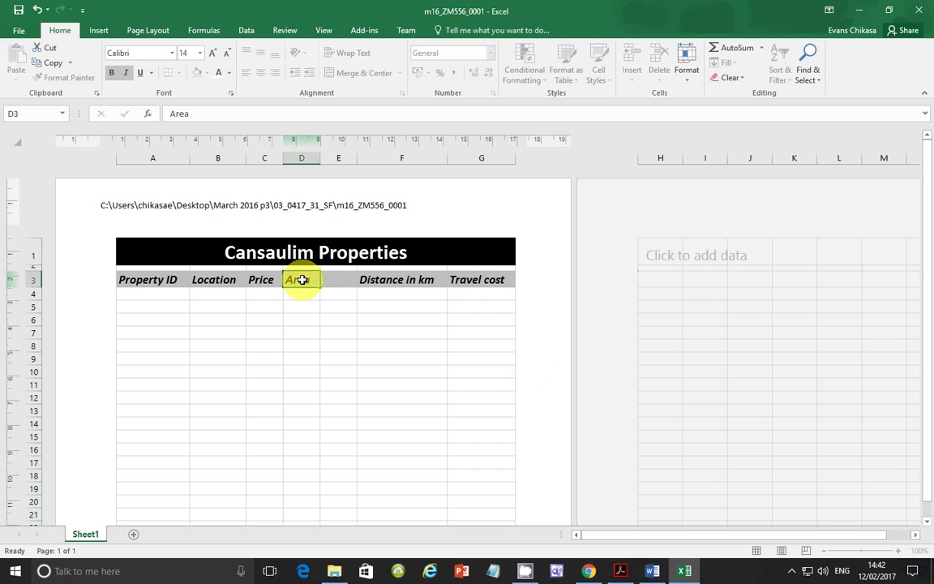
key("Tab")
type("Price")
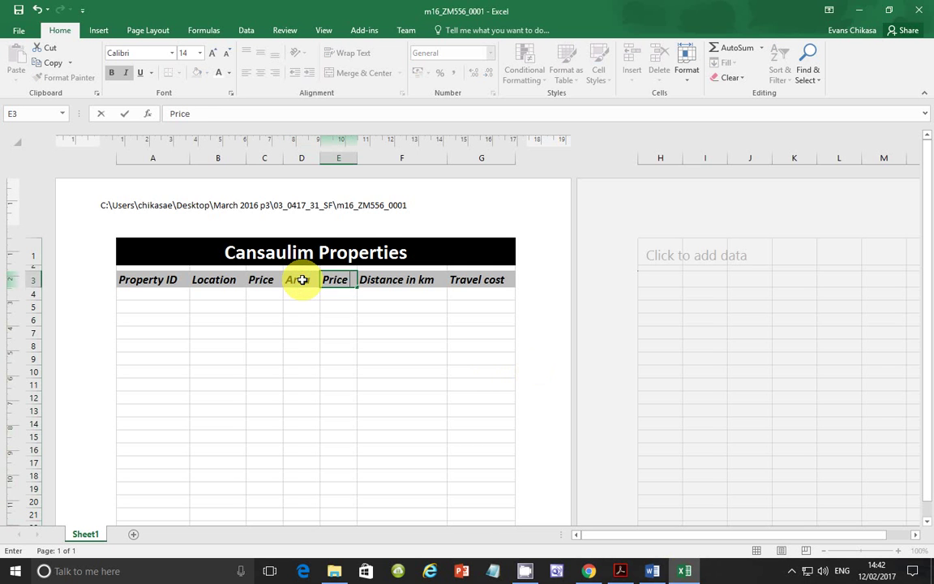
type(" per square metre")
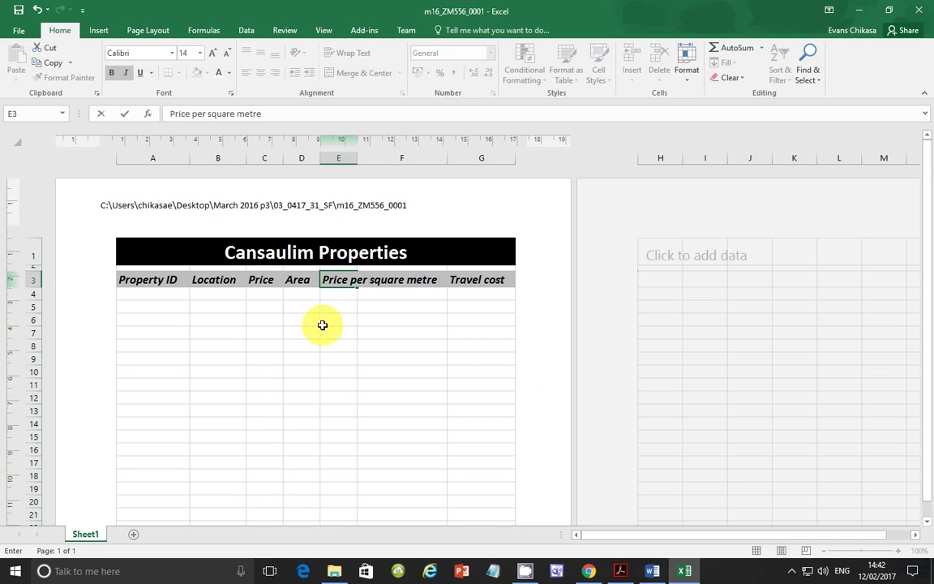
left_click(318, 356)
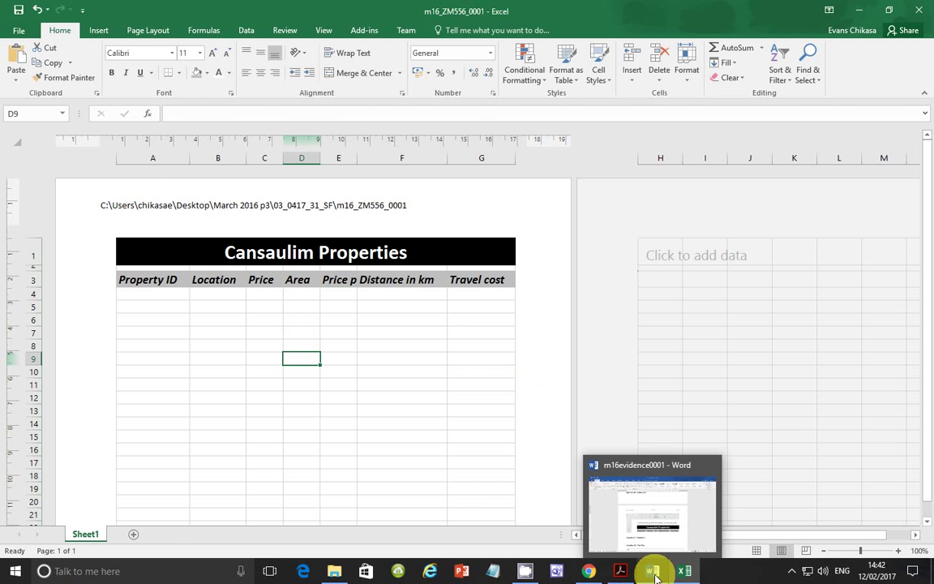
Review the question paper and Word evidence document, then return to the Excel workbook.
left_click(620, 570)
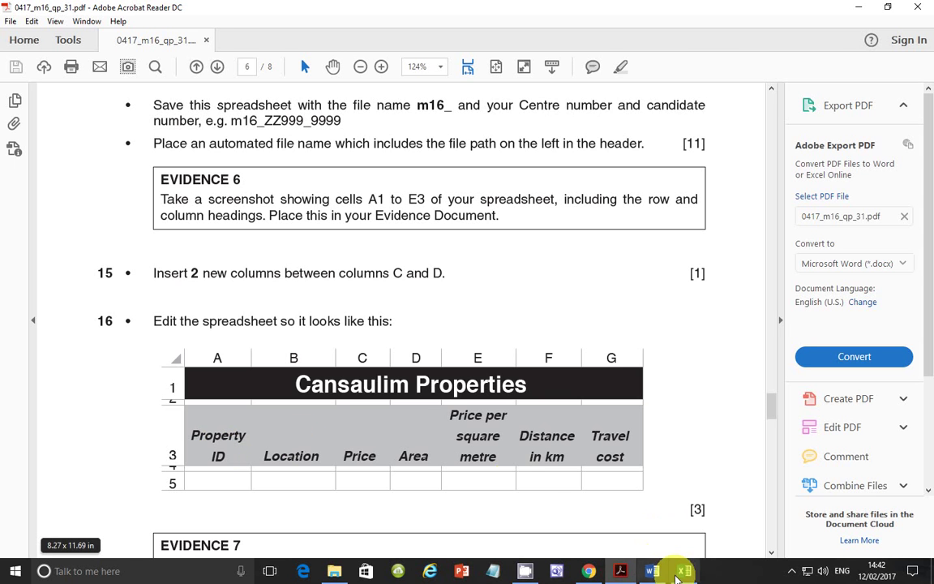
left_click(656, 573)
left_click(657, 573)
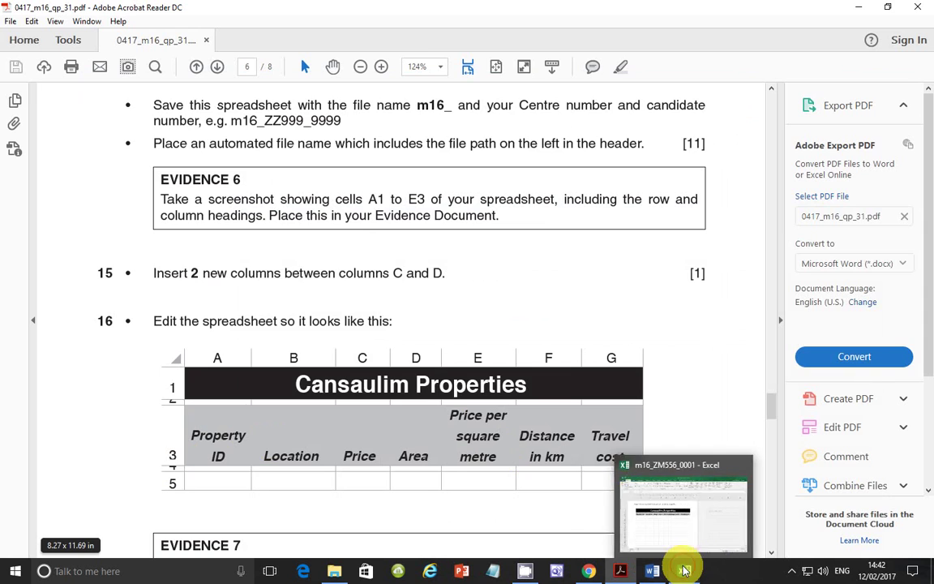
left_click(685, 571)
Wrap the text of the header row A3:G3.
left_click(131, 280)
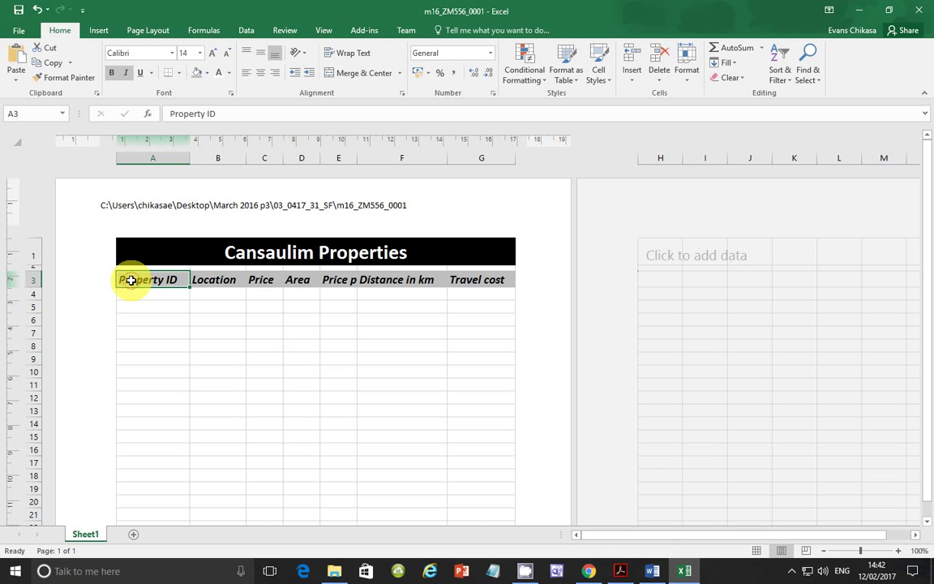
left_click_drag(130, 280, 504, 281)
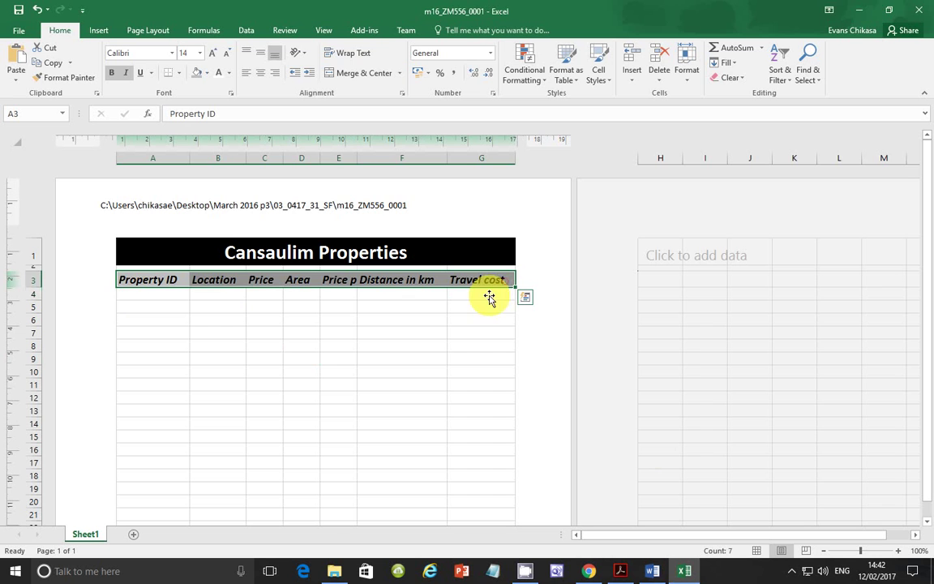
left_click(361, 53)
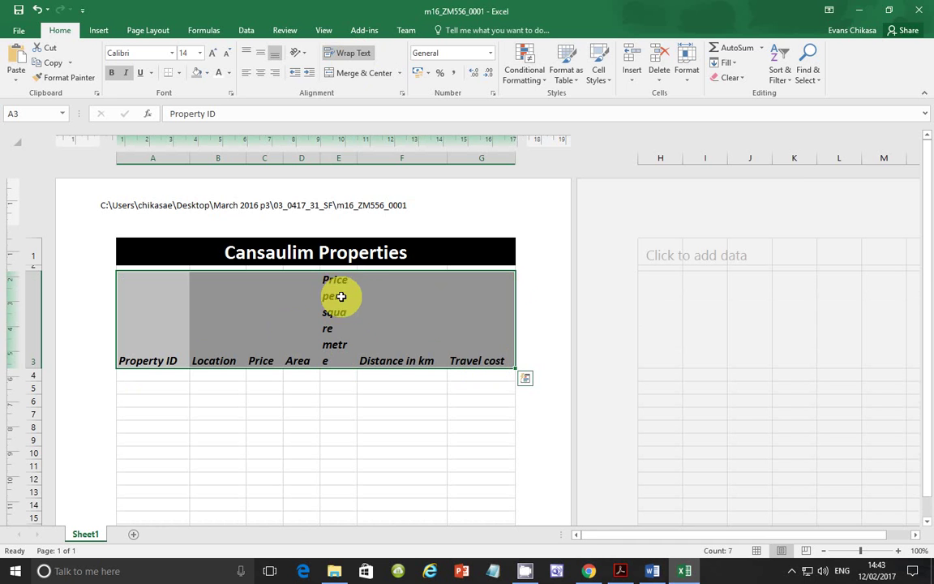
left_click(620, 569)
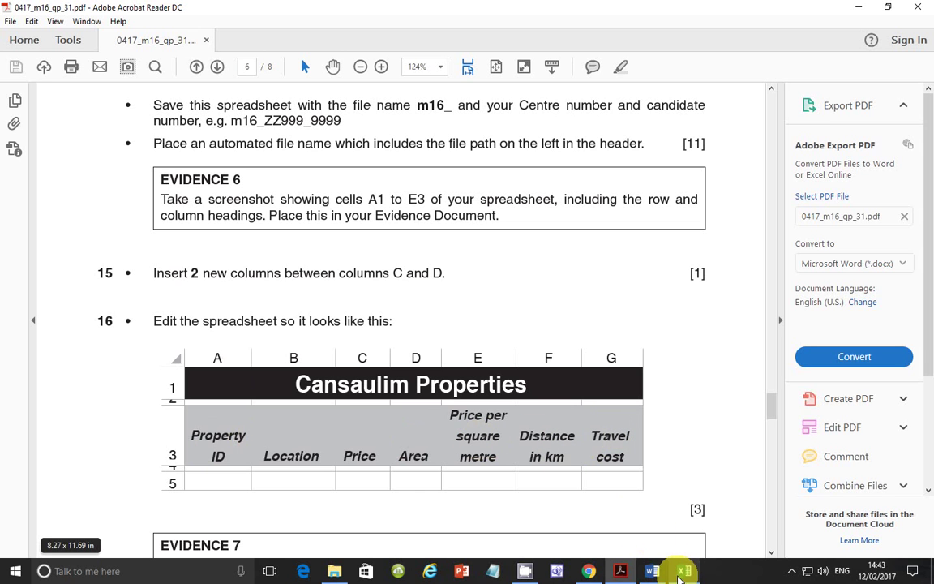
mouse_move(683, 573)
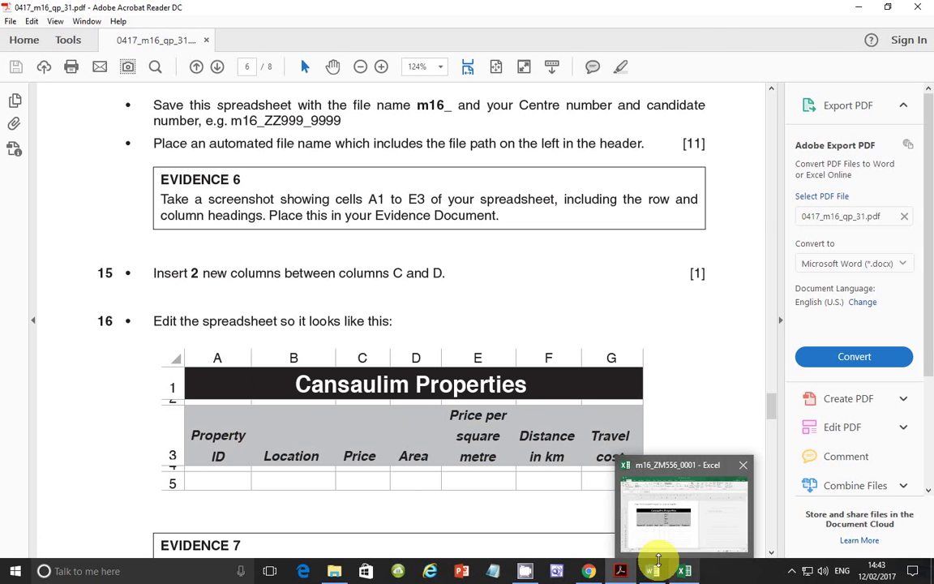
left_click(687, 572)
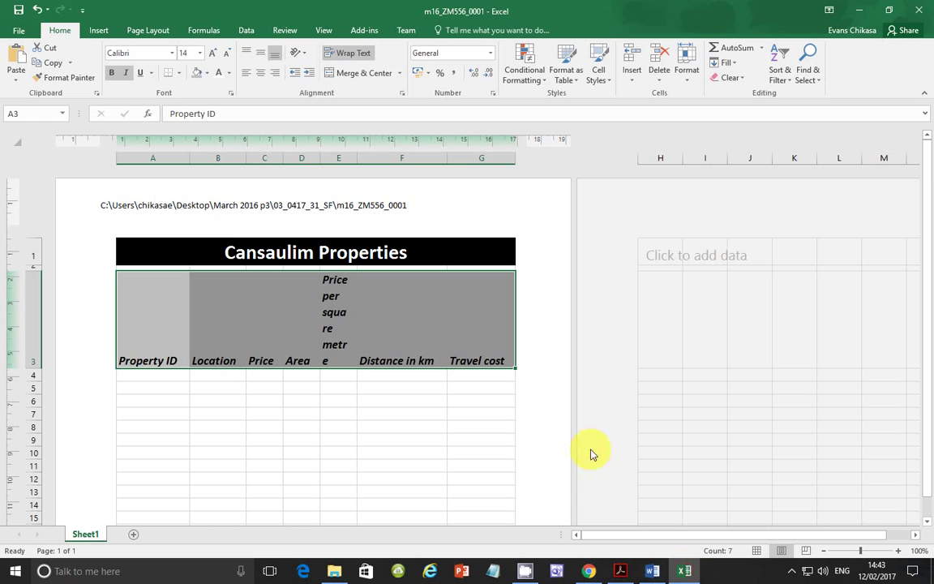
Centre the row 3 headings, resize columns A, E, F and G to wrap them, and auto-fit row 3.
left_click(260, 73)
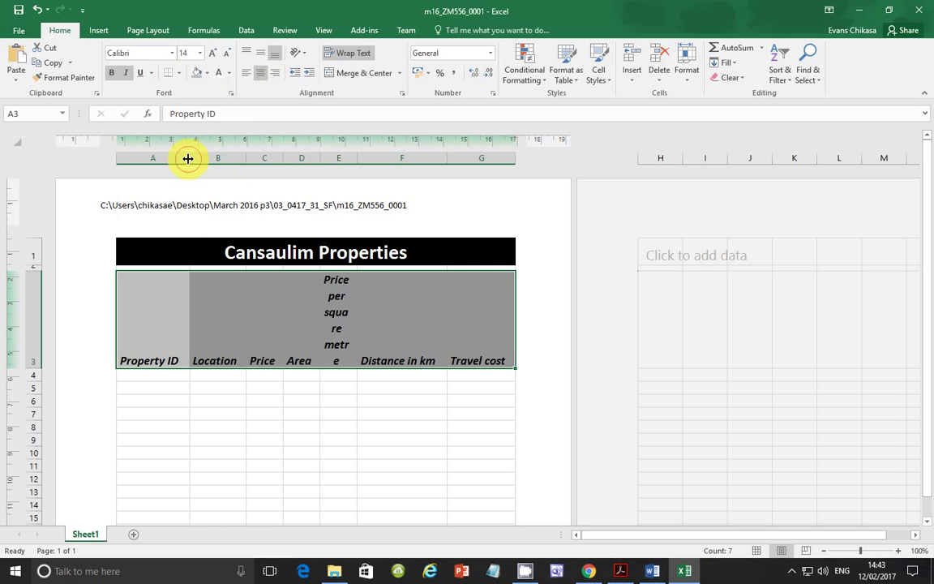
left_click_drag(187, 158, 173, 158)
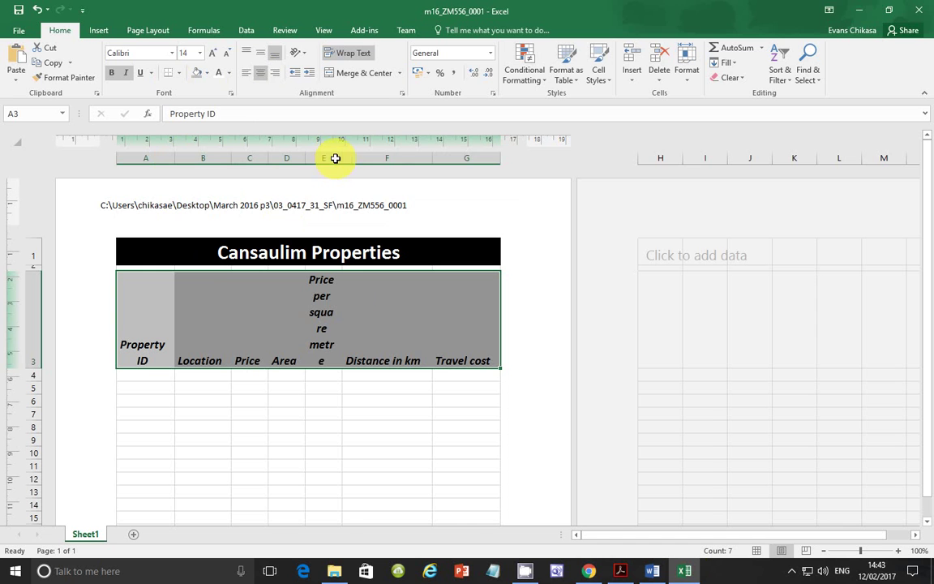
left_click_drag(342, 158, 358, 157)
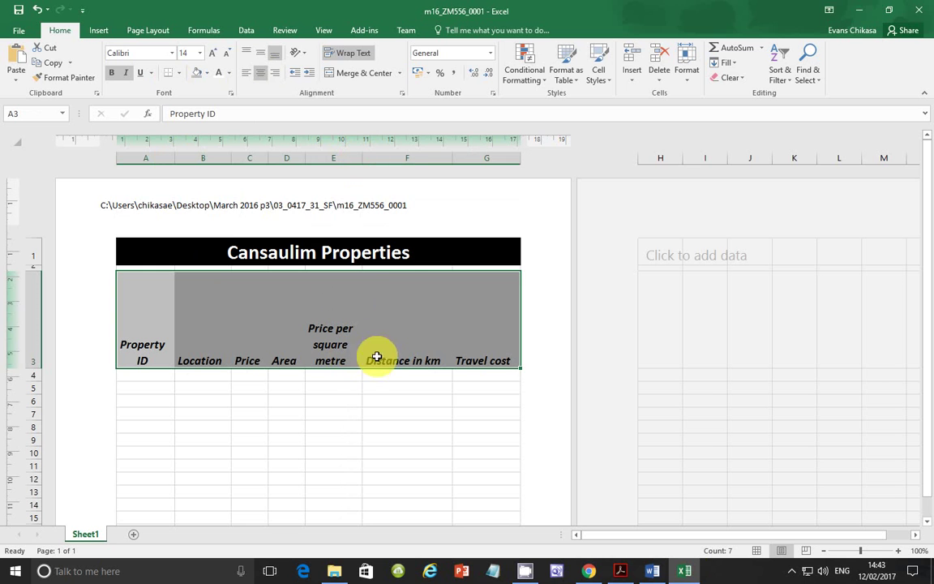
left_click_drag(451, 158, 419, 159)
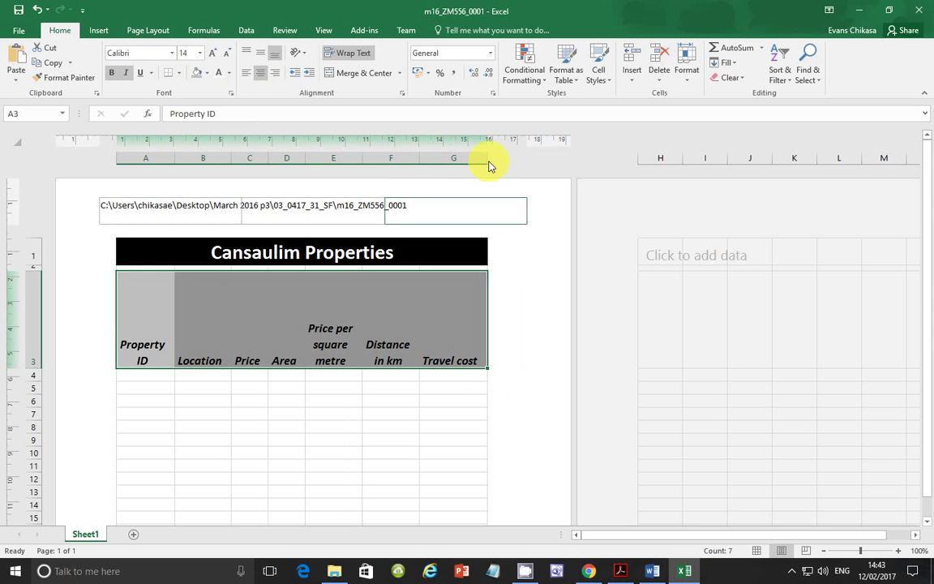
left_click_drag(486, 159, 468, 161)
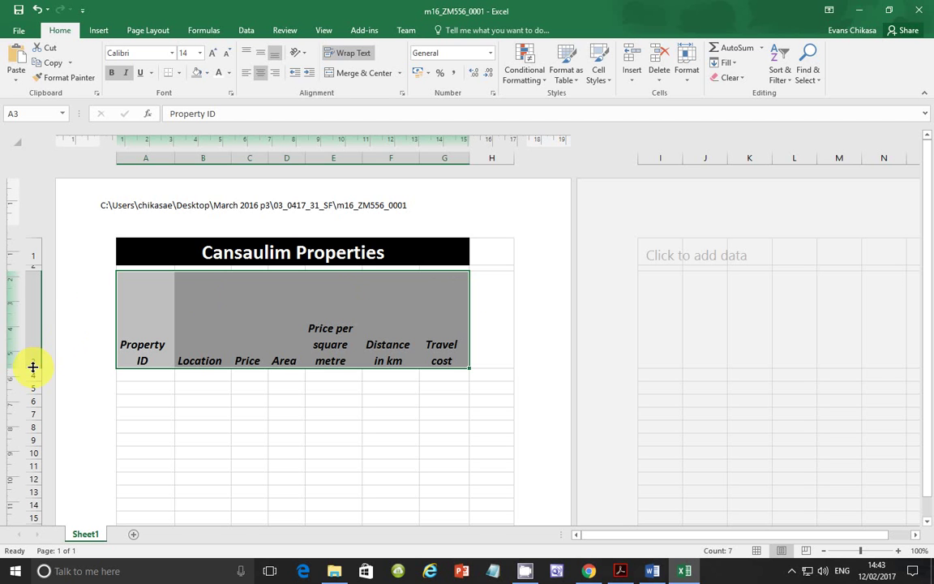
double_click(33, 367)
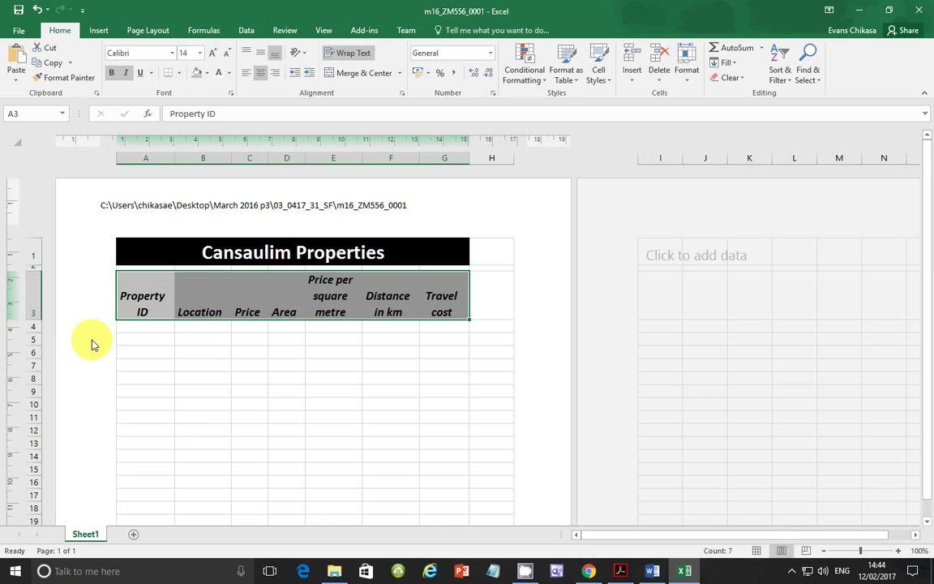
Shrink row 4 to a thin strip, then scroll the question paper toward Evidence 7.
left_click(620, 570)
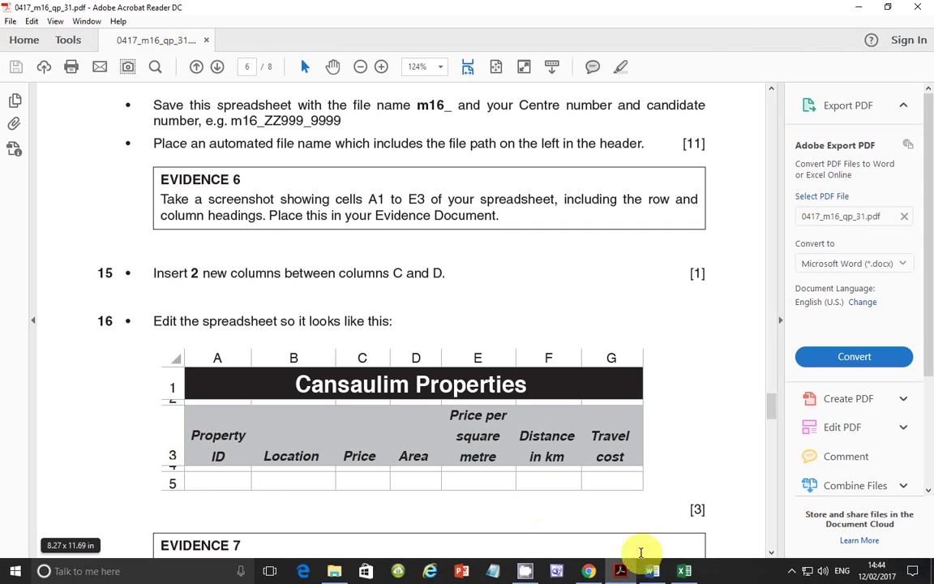
left_click(685, 572)
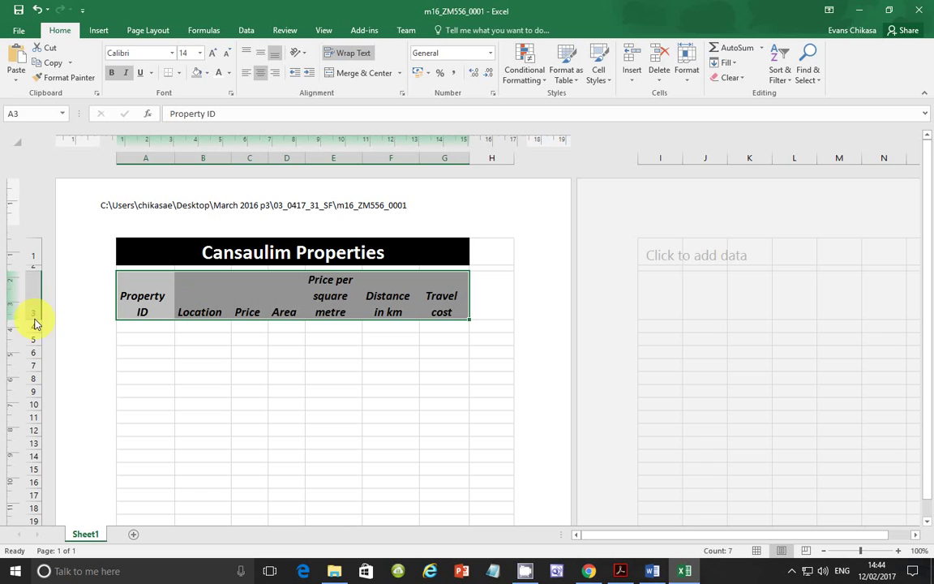
left_click_drag(33, 331, 35, 325)
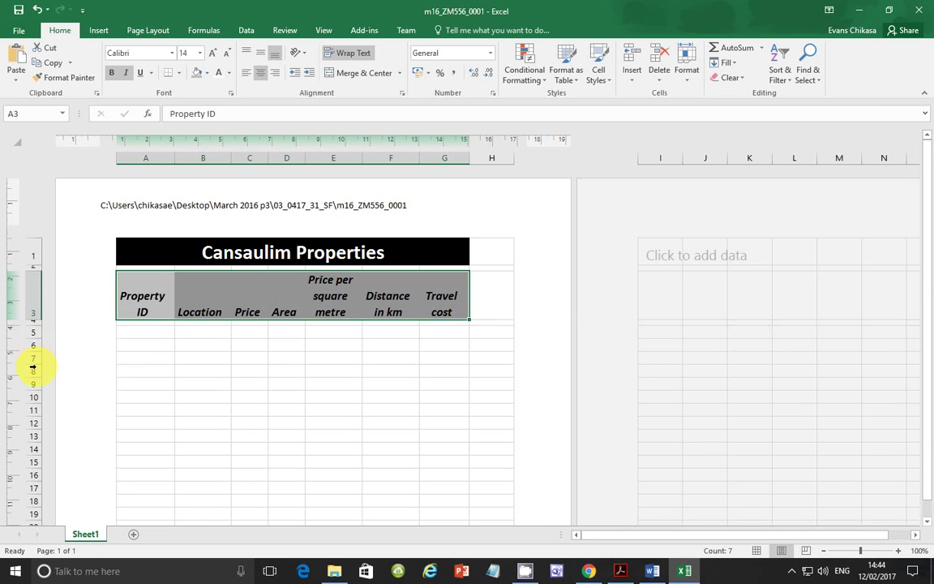
left_click_drag(39, 326, 38, 326)
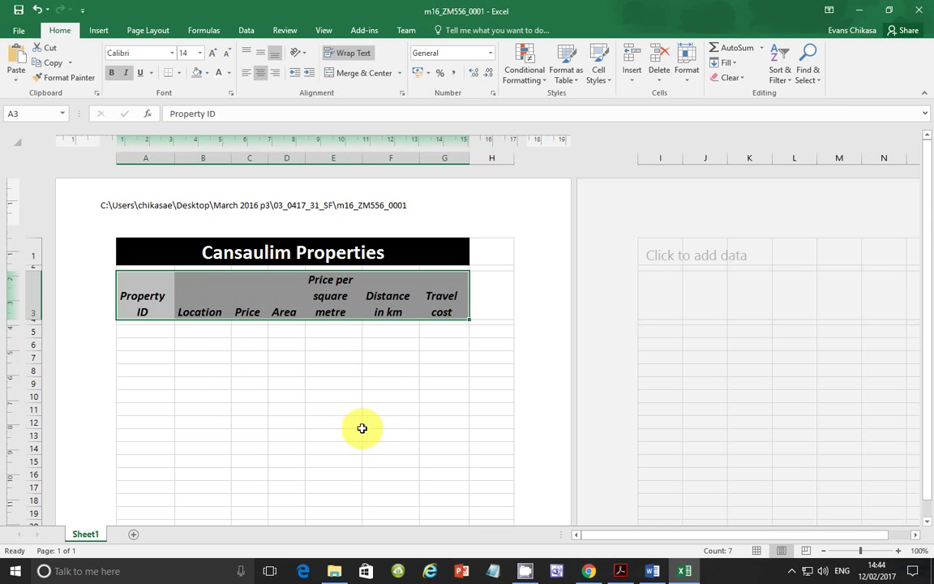
left_click(623, 574)
scroll(235, 353, "down", 2)
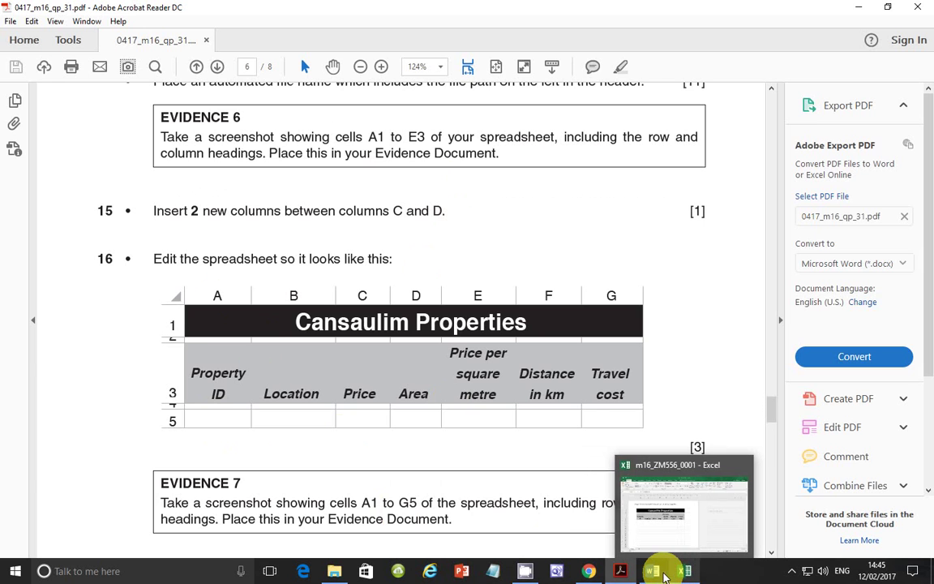
Read the Evidence 7 instruction in the question paper, then go back to the Cansaulim Properties workbook.
left_click(657, 573)
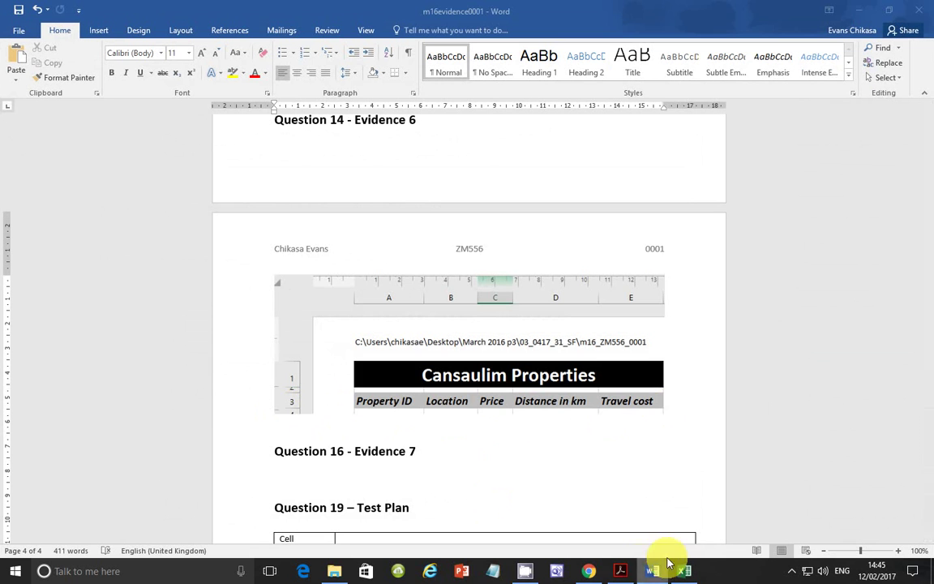
mouse_move(625, 574)
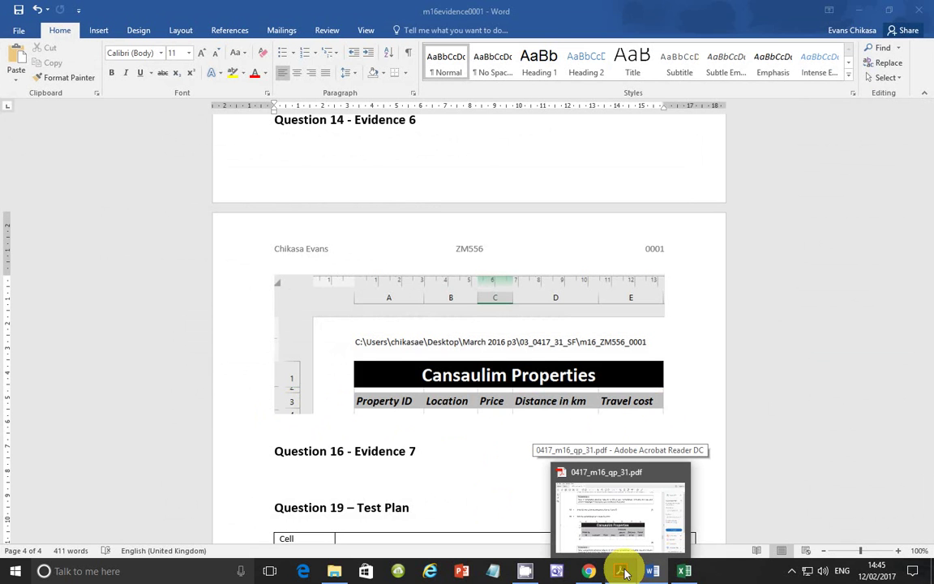
left_click(624, 572)
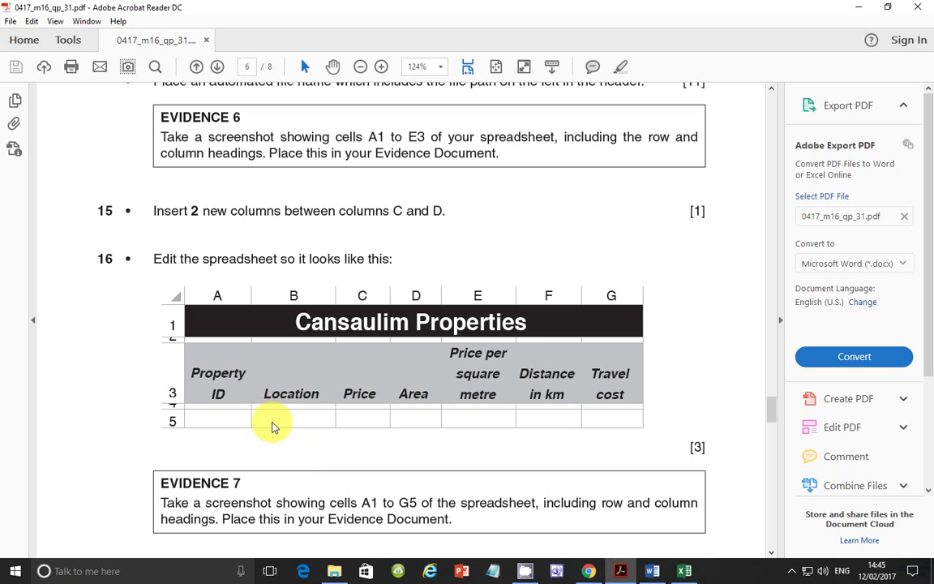
left_click(684, 570)
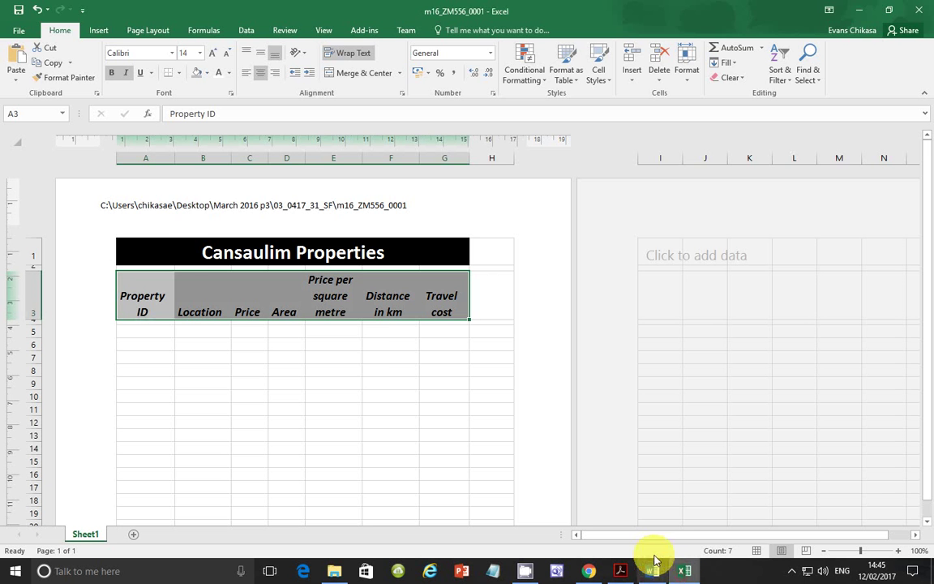
Capture and copy a screenshot of cells A1:G5 including the row and column headings.
left_click(208, 369)
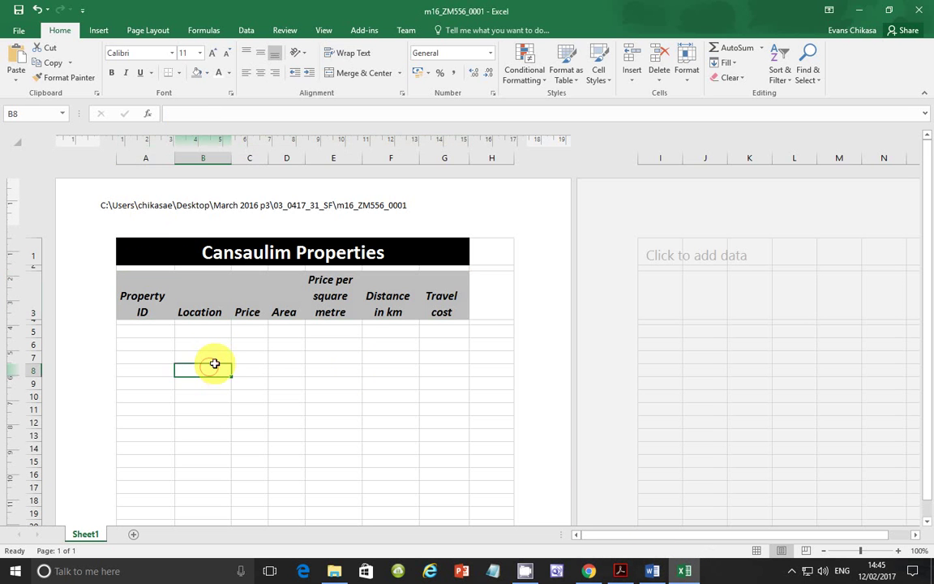
key("super+shift+s")
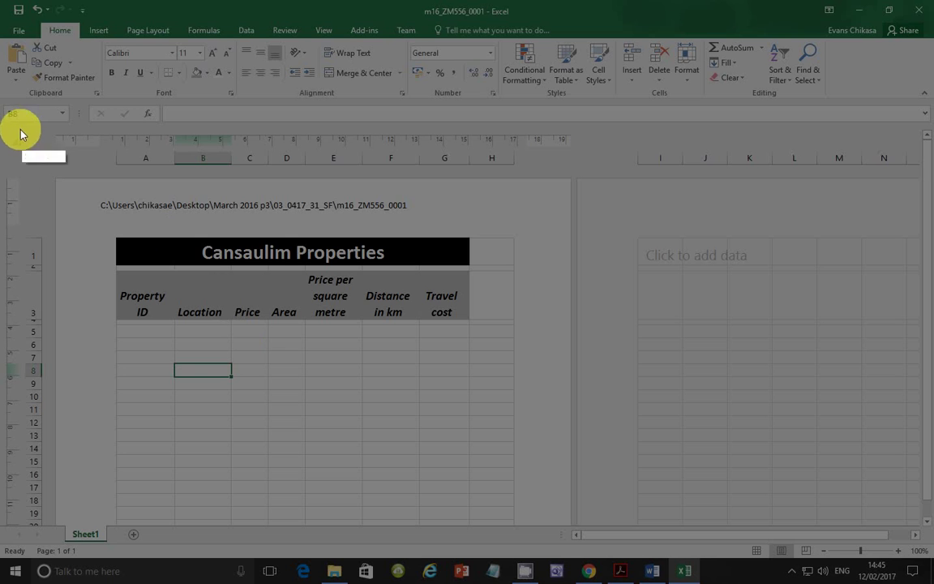
left_click_drag(18, 127, 470, 339)
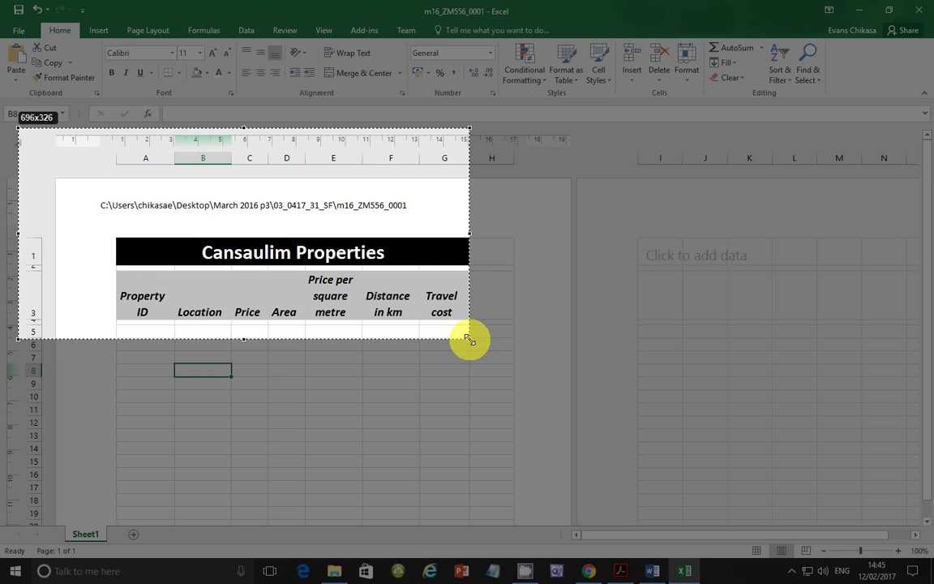
left_click_drag(469, 339, 469, 338)
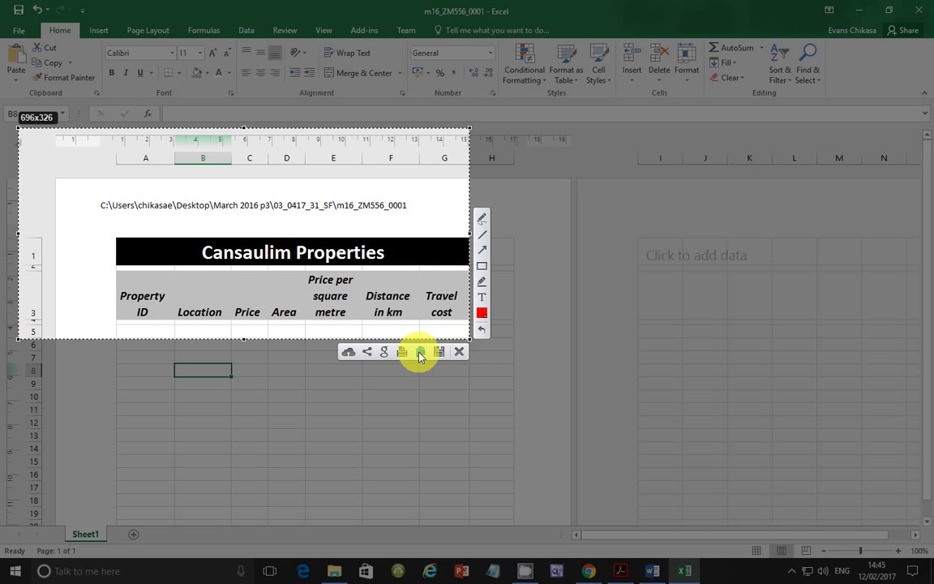
left_click(420, 353)
Paste the screenshot under Question 16 – Evidence 7 in the Word evidence document.
left_click(653, 571)
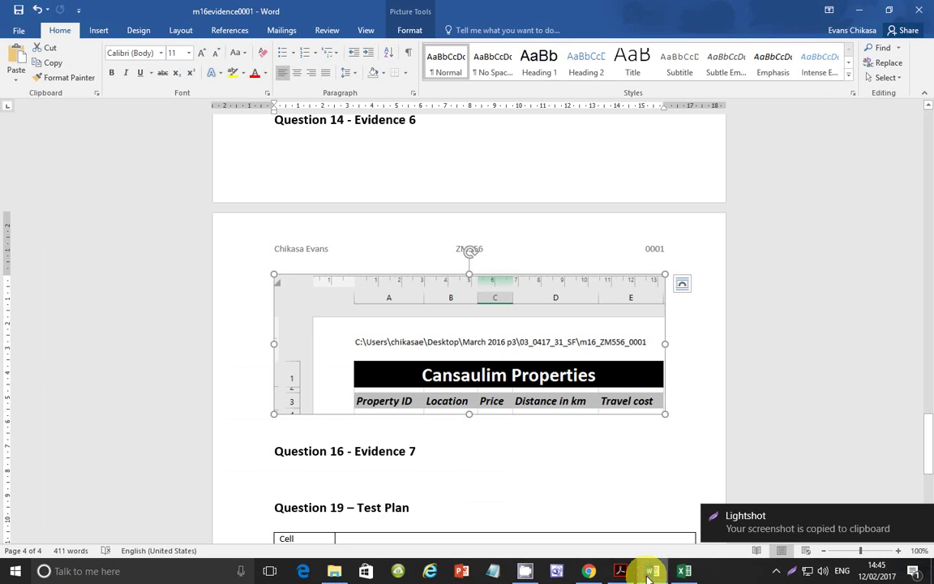
left_click(357, 470)
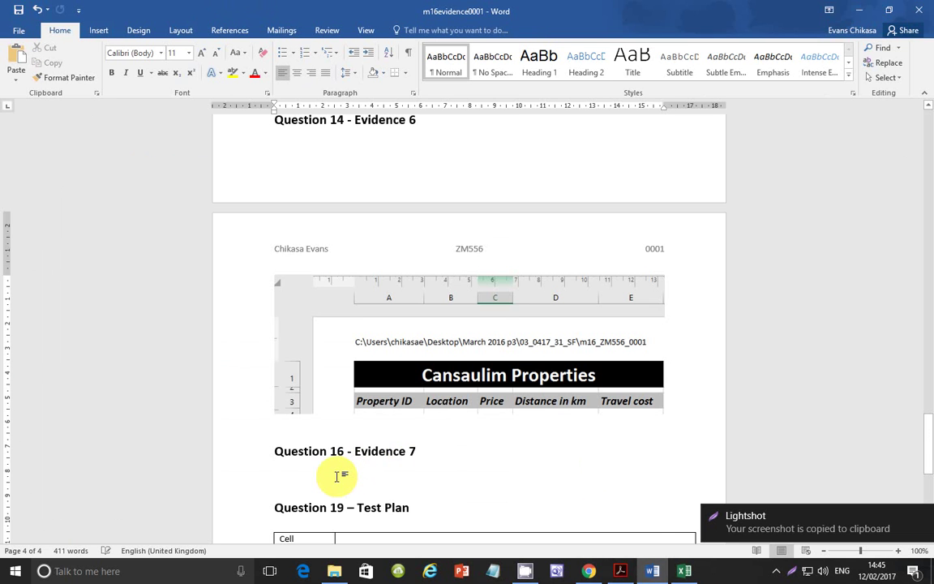
key("ctrl+v")
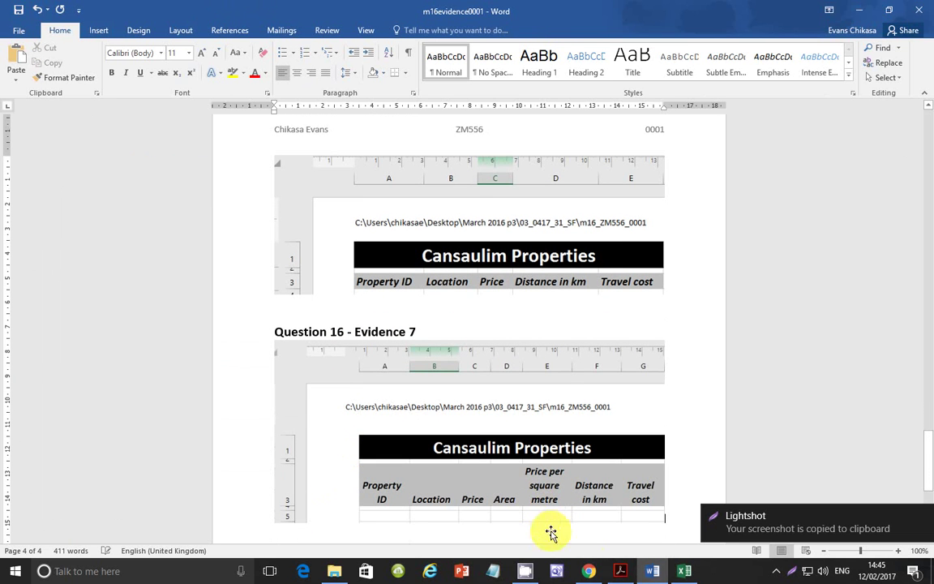
Scroll the question paper down to task 17's rounded price-per-square-metre formula.
left_click(621, 570)
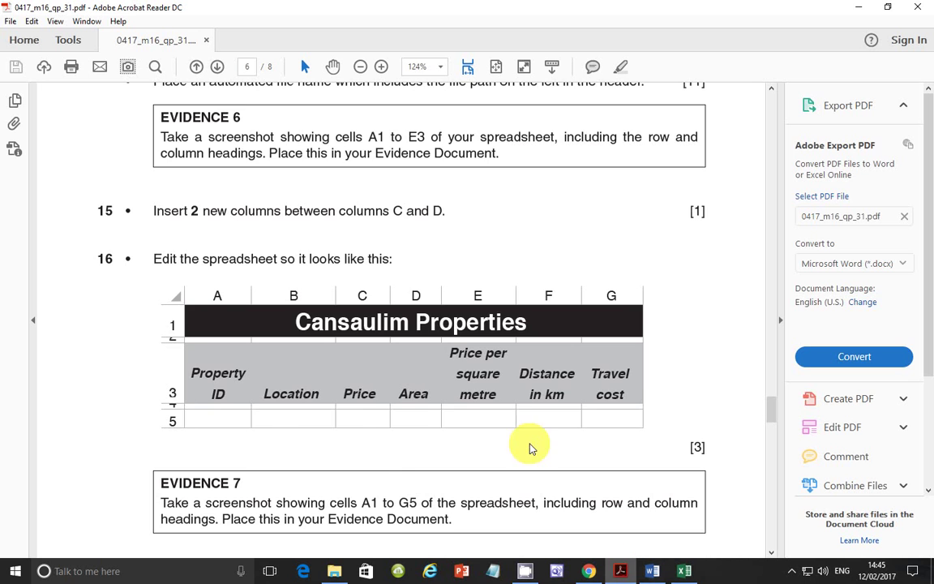
scroll(326, 404, "down", 3)
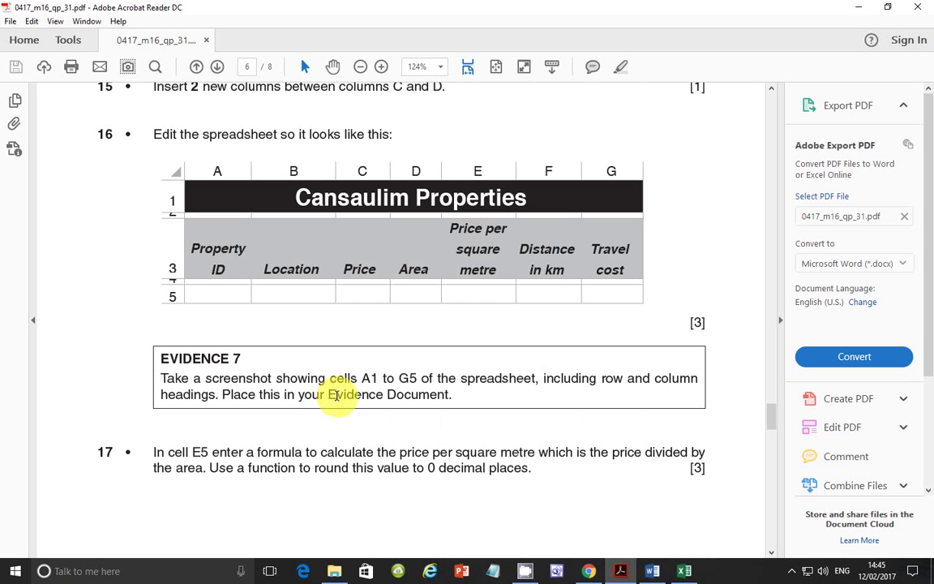